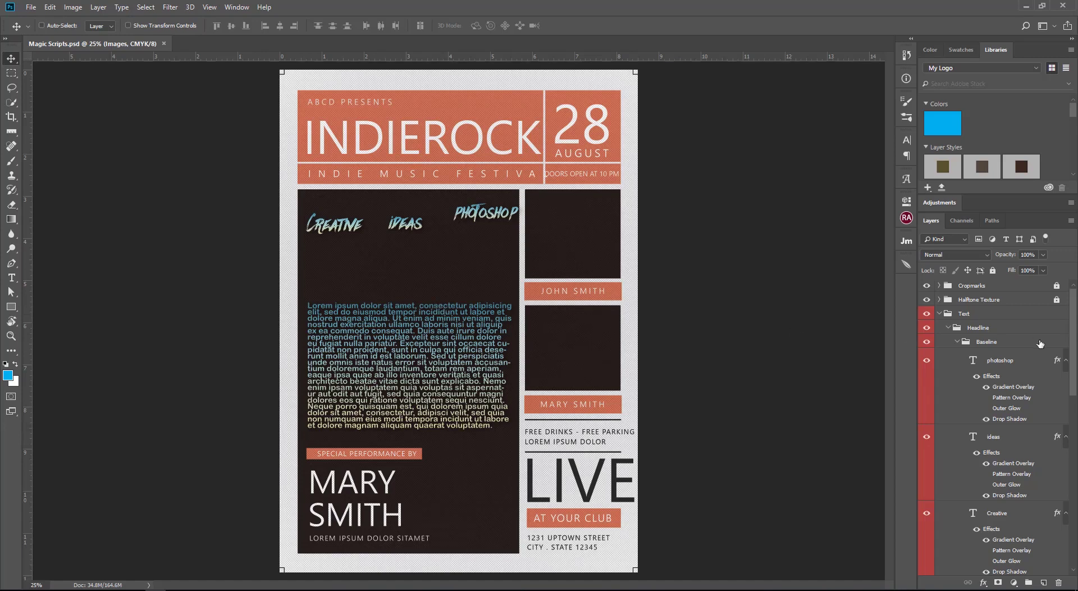
Step: Select the Text layer group and launch the Advanced Font Remapping 1.0 script
drag(1072, 327, 1058, 514)
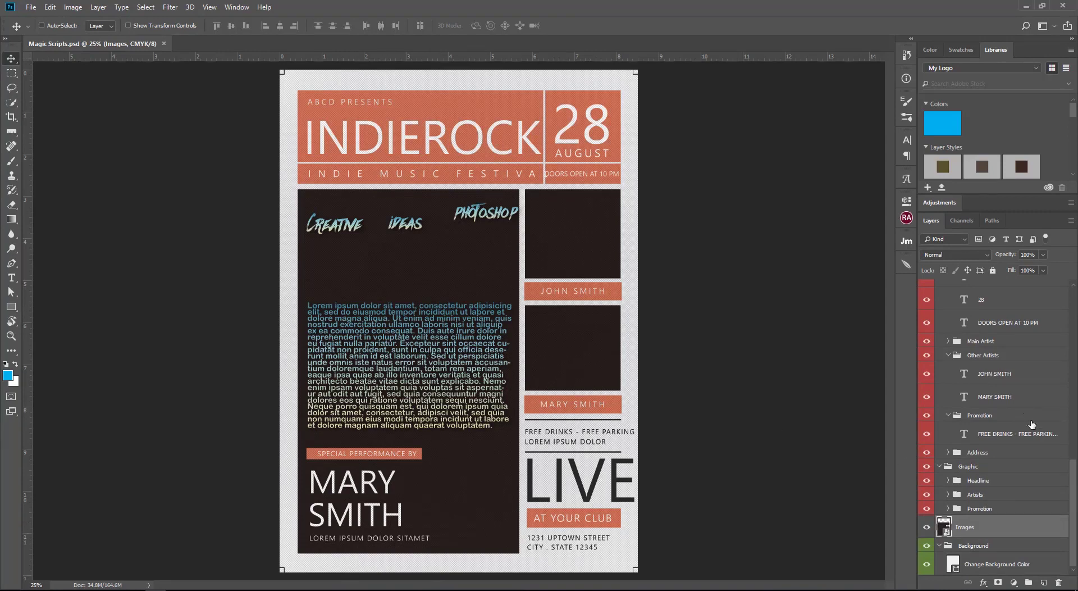
drag(1076, 477, 1076, 288)
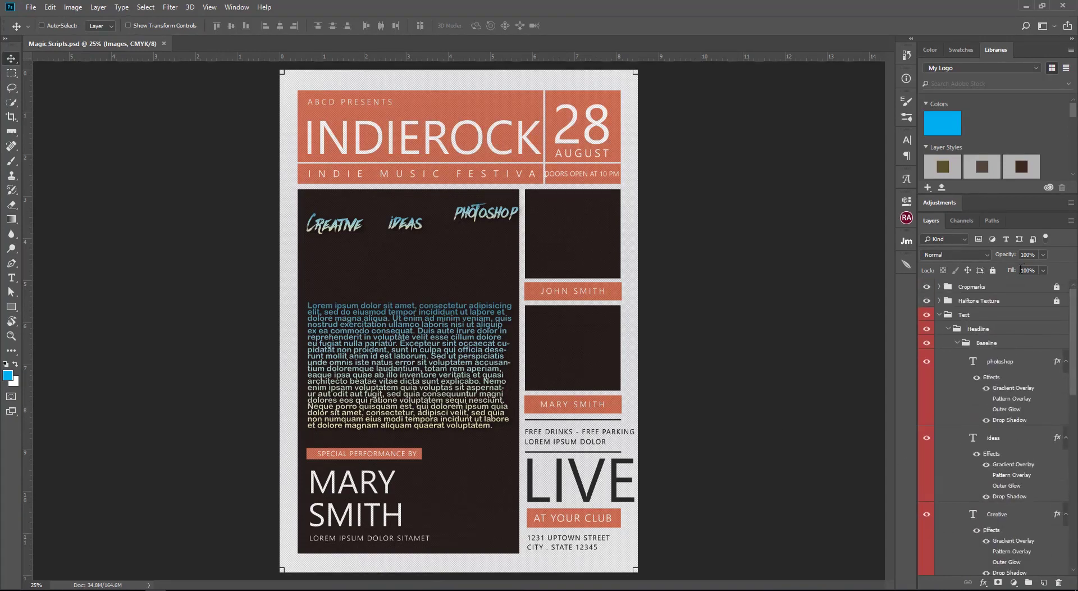
click(971, 315)
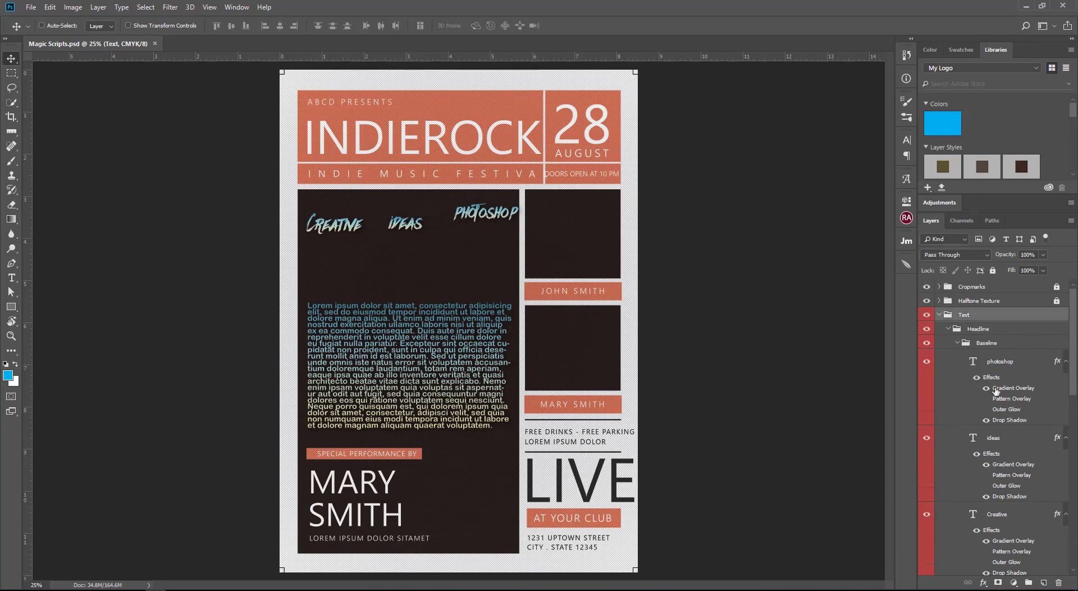
scroll(994, 393, down, 5)
scroll(996, 404, down, 4)
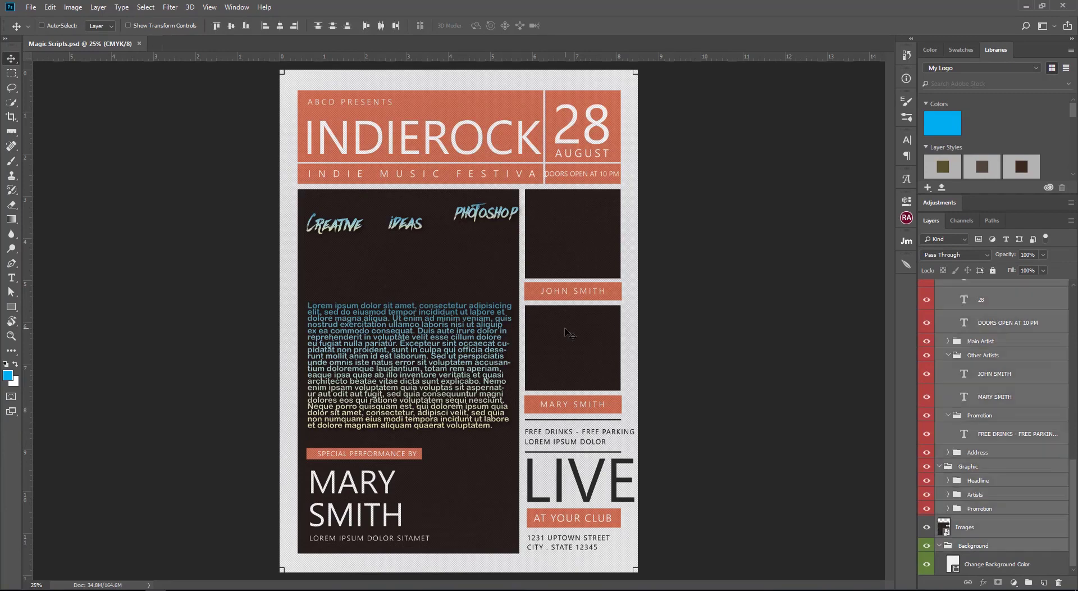
click(36, 8)
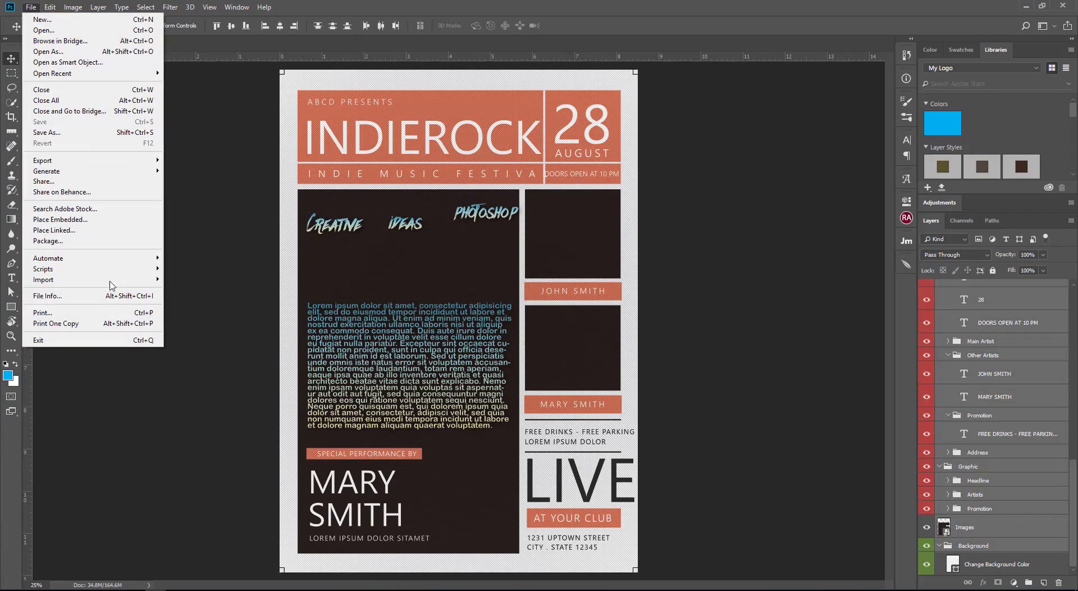
mouse_move(112, 271)
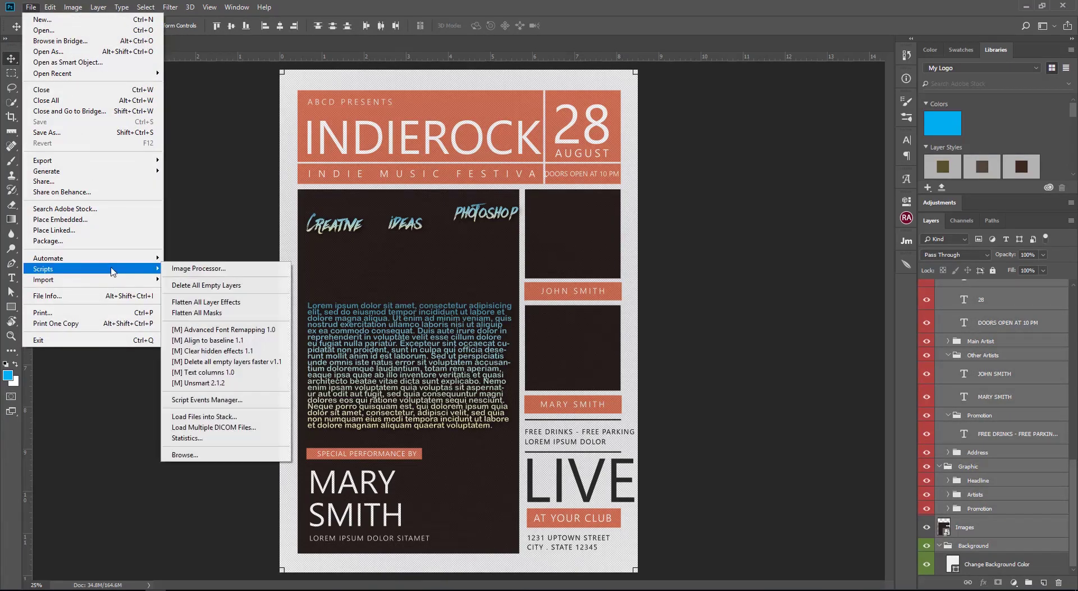
click(213, 332)
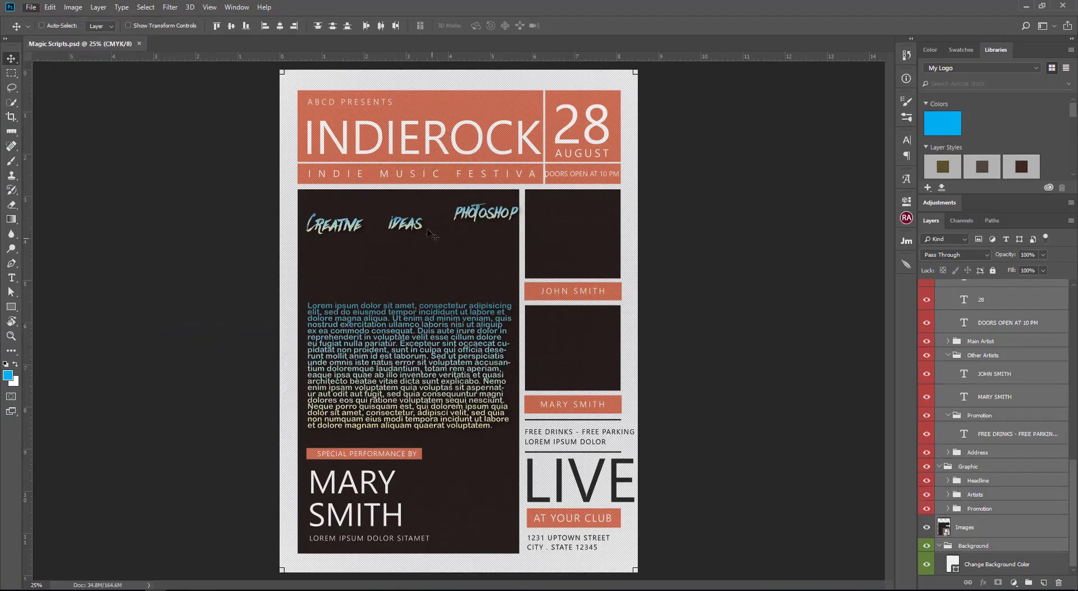
drag(437, 213, 372, 176)
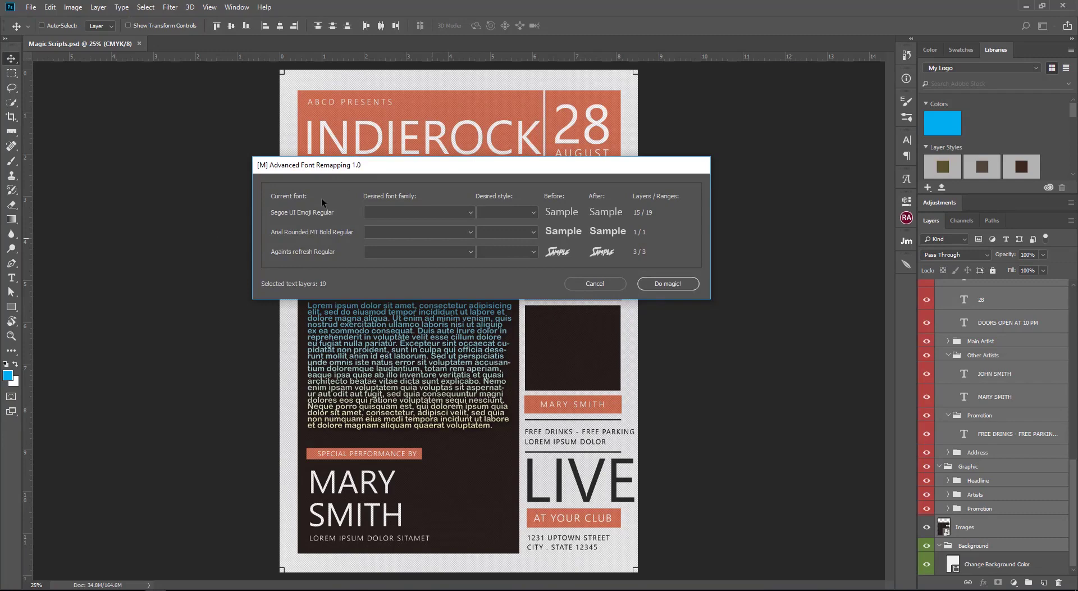
Step: Map Segoe UI Emoji to Aishwa Regular and Arial Rounded MT Bold to Balleto
click(421, 212)
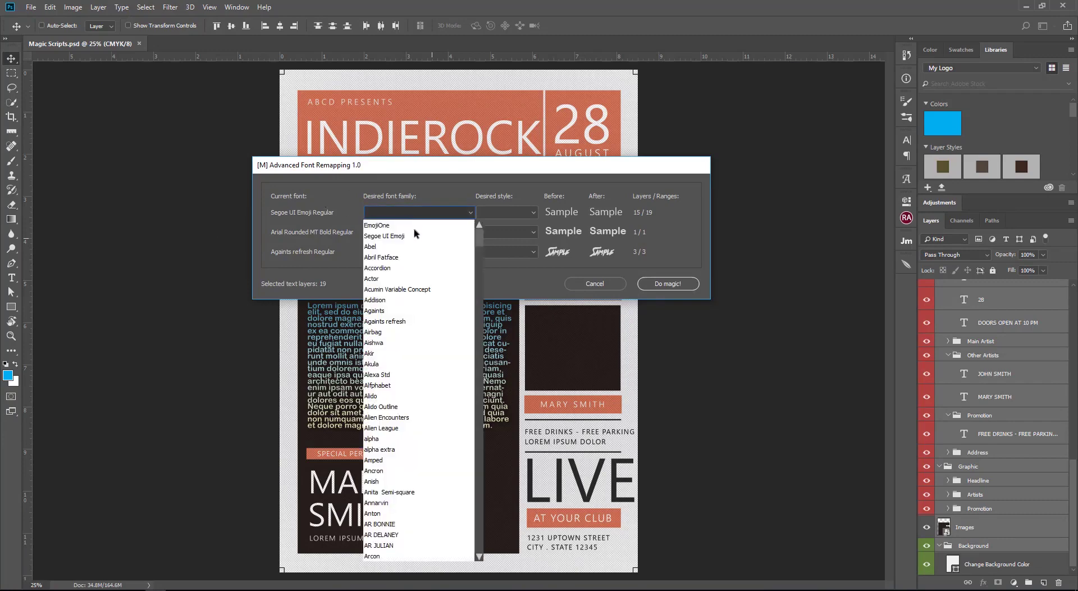
click(418, 342)
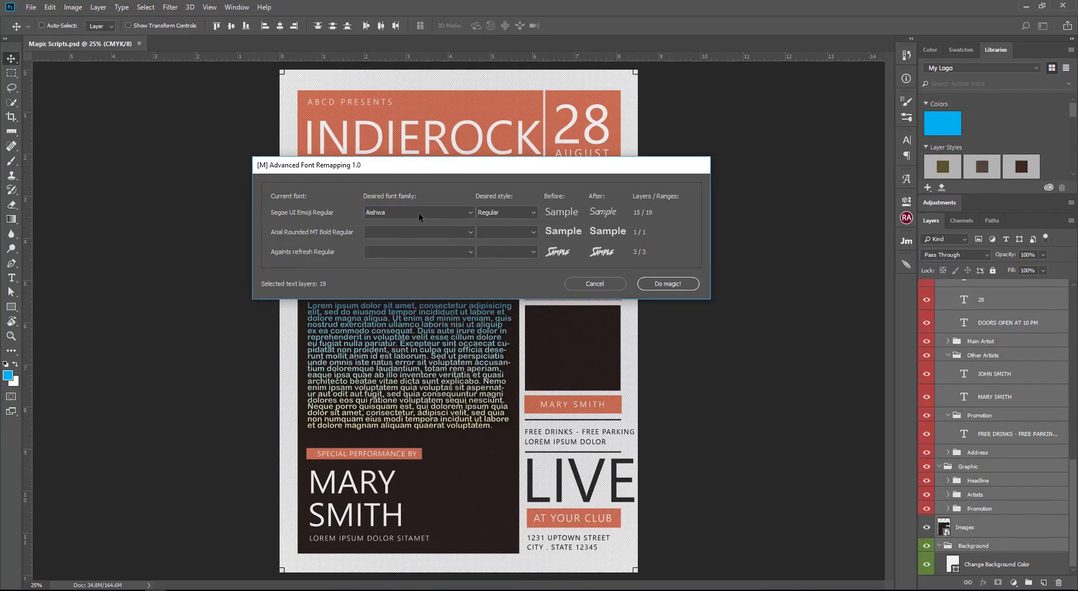
click(523, 212)
click(594, 192)
click(406, 233)
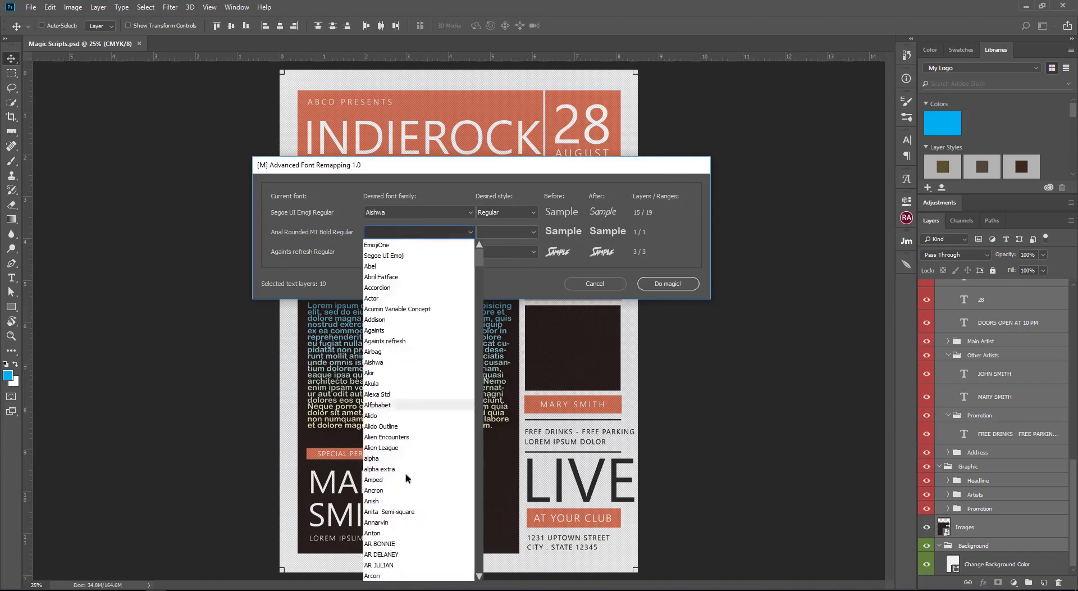
click(413, 454)
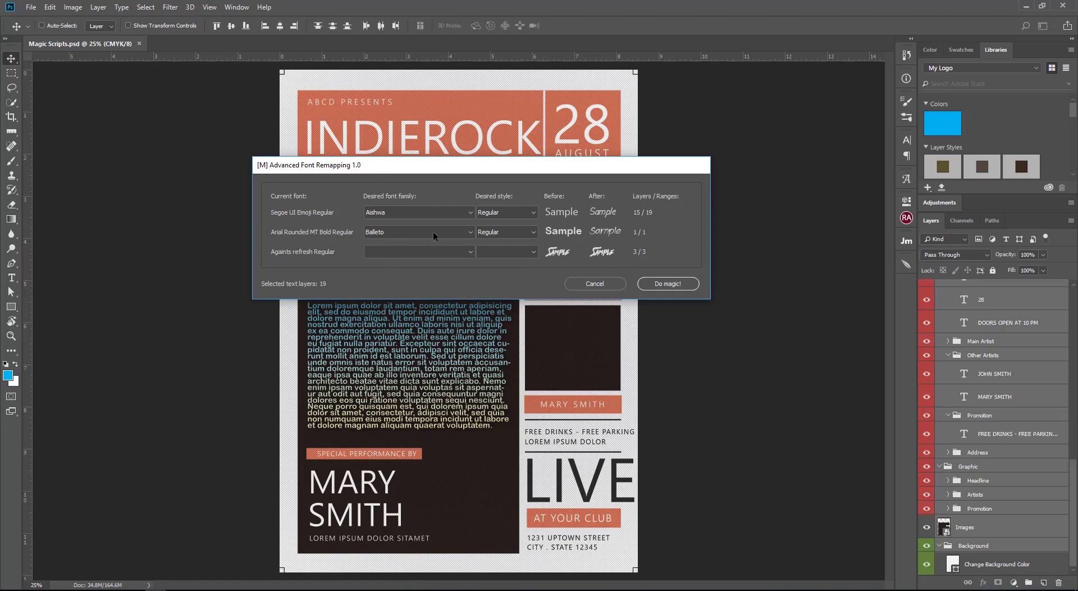
click(457, 234)
click(391, 258)
Step: Map Againts refresh to Bitter Regular and apply the font remapping
click(378, 261)
click(427, 260)
click(407, 257)
scroll(402, 429, down, 5)
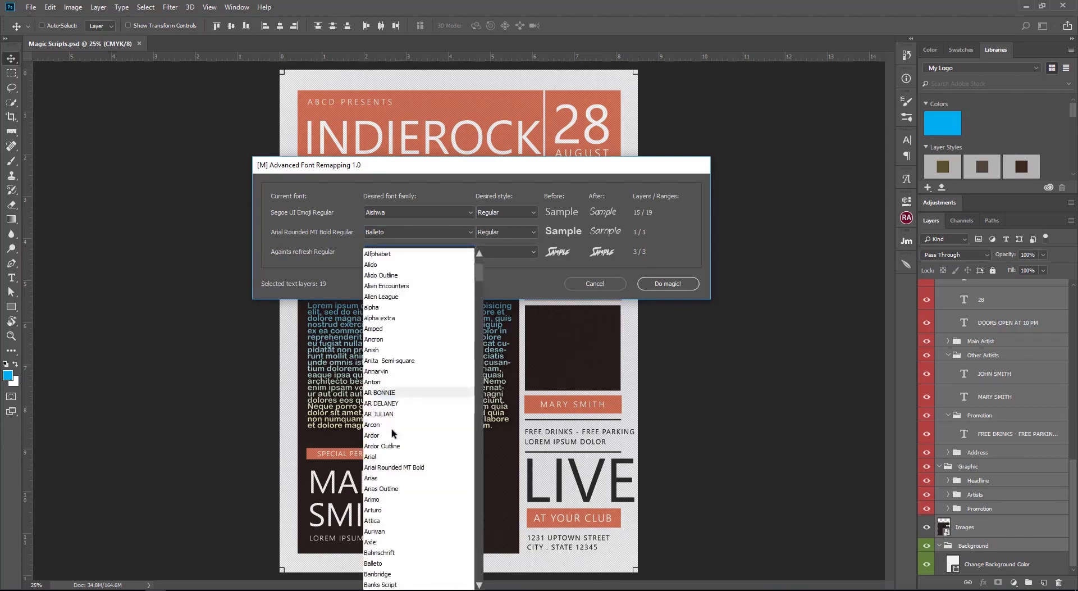
click(394, 425)
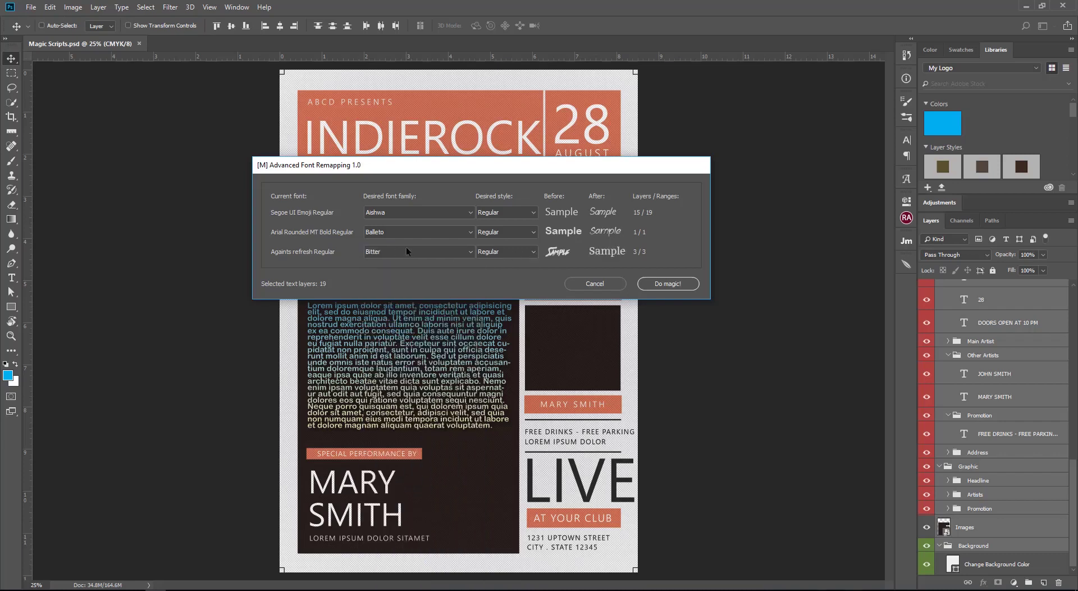
click(668, 284)
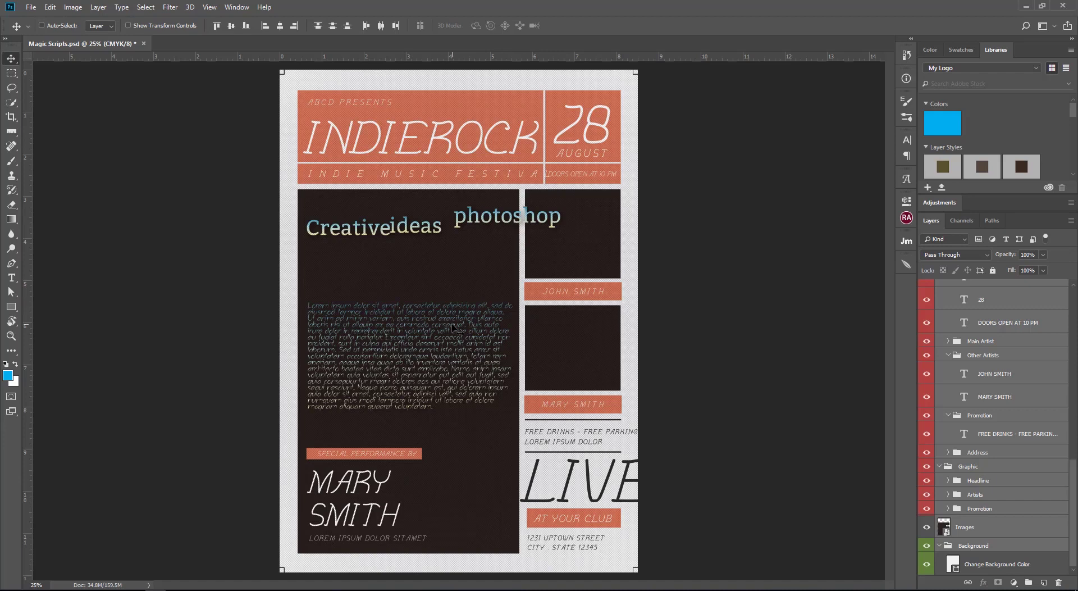
Step: Nudge the photoshop and ideas headline words into place beside each other
drag(1074, 480, 1074, 298)
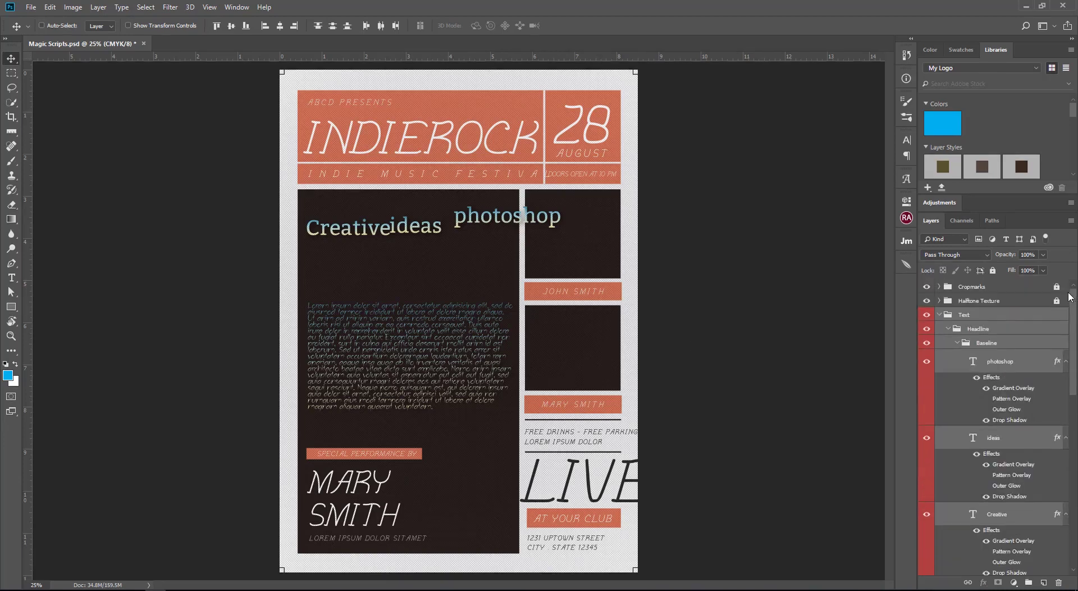
drag(423, 230, 409, 232)
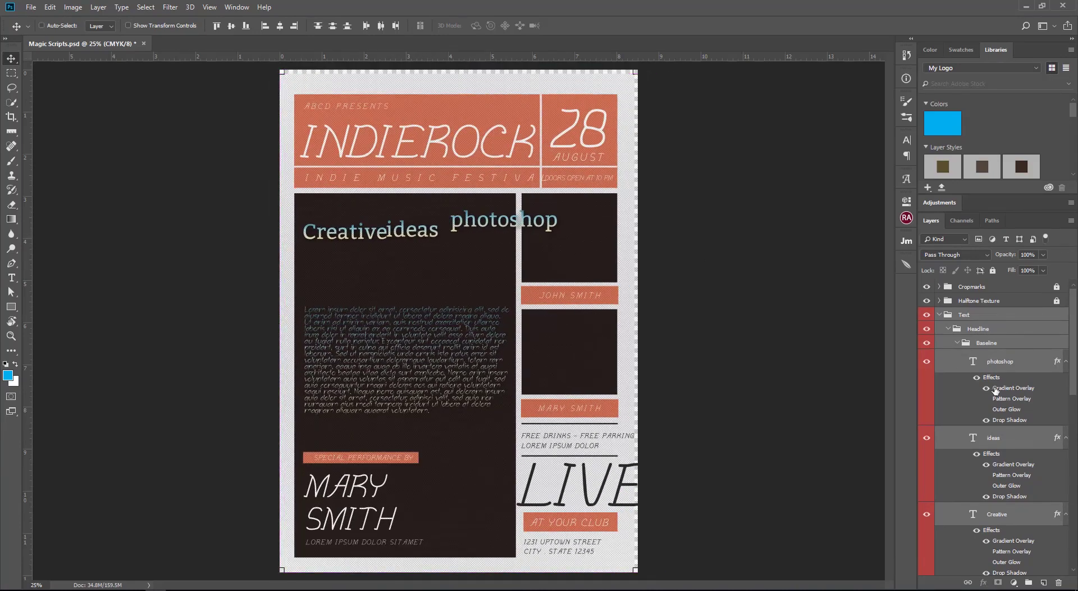
click(1018, 367)
mouse_move(499, 222)
mouse_down()
mouse_move(512, 223)
mouse_move(505, 232)
mouse_up()
click(994, 438)
mouse_move(436, 236)
mouse_down()
mouse_move(448, 226)
mouse_move(444, 238)
mouse_up()
key(ctrl)
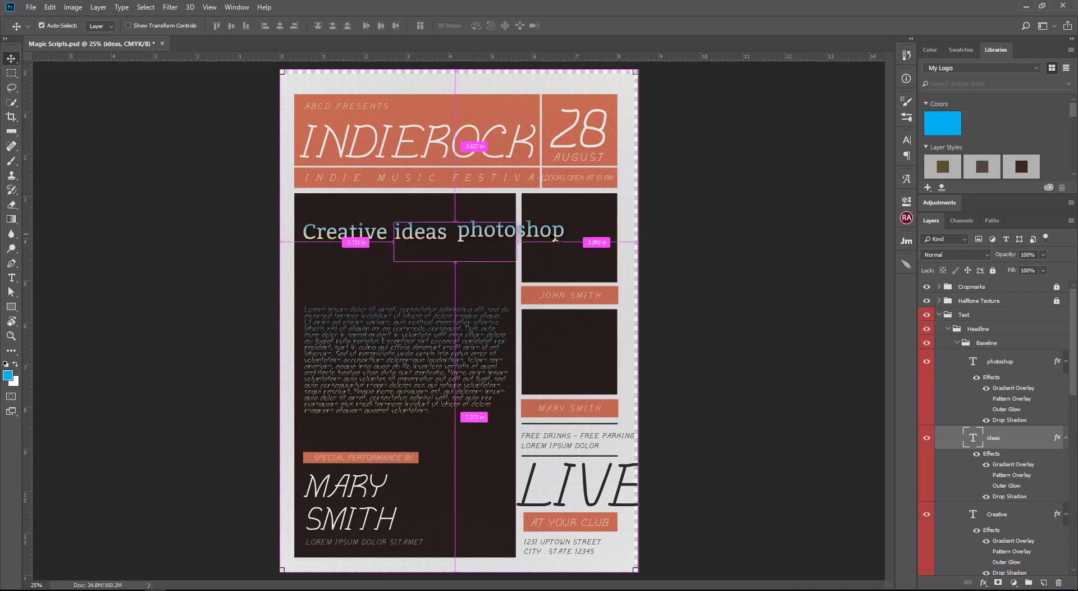
ctrl+click(563, 238)
drag(488, 233, 486, 236)
Step: Align the three headline words, review each word's text, then reselect all three layers
shift+click(1010, 514)
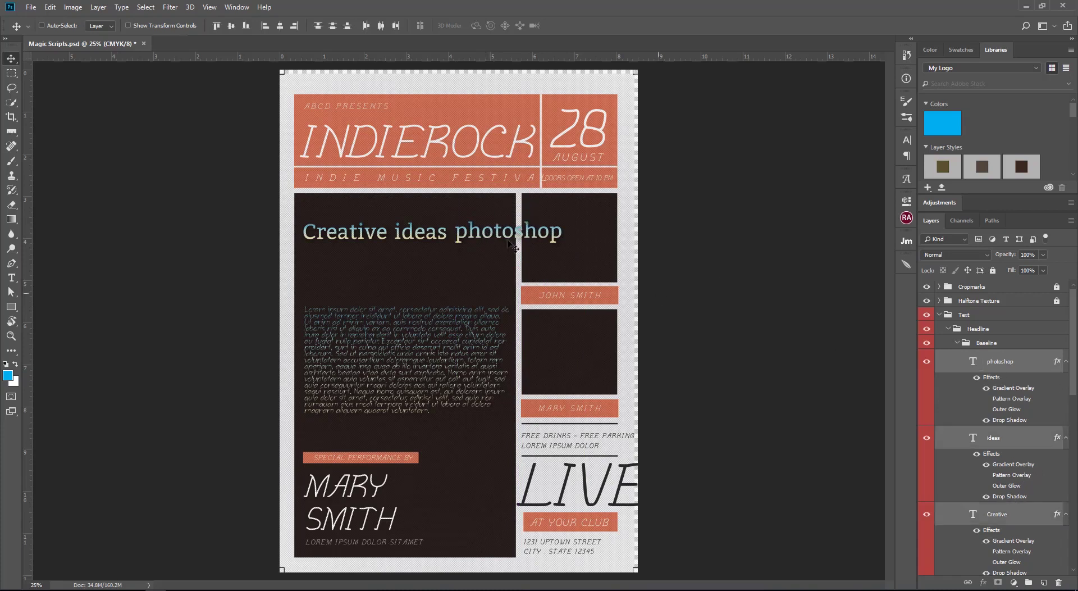
click(231, 26)
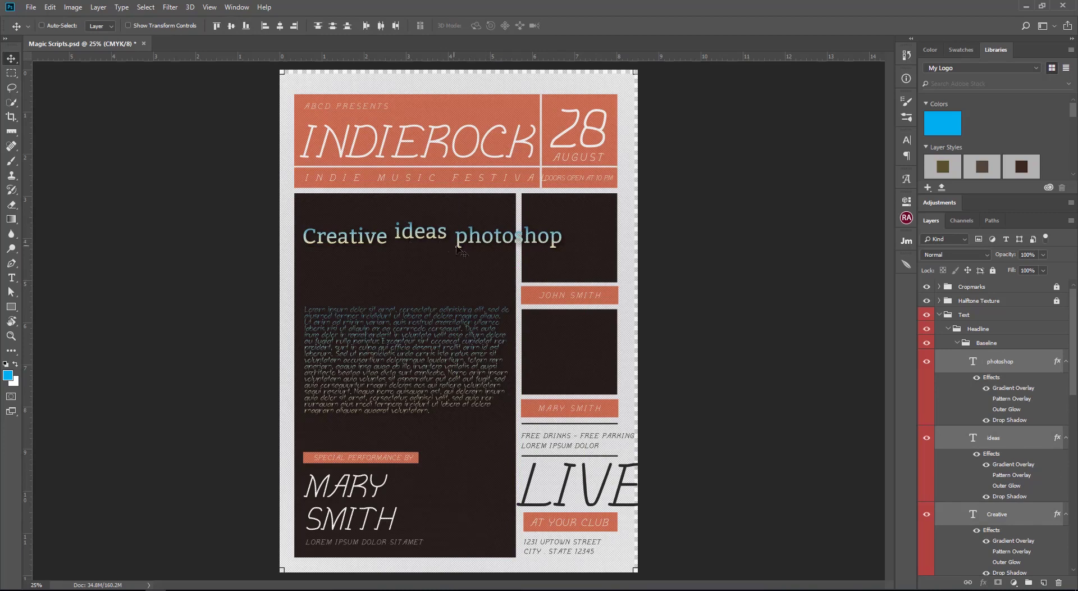
key(t)
click(487, 247)
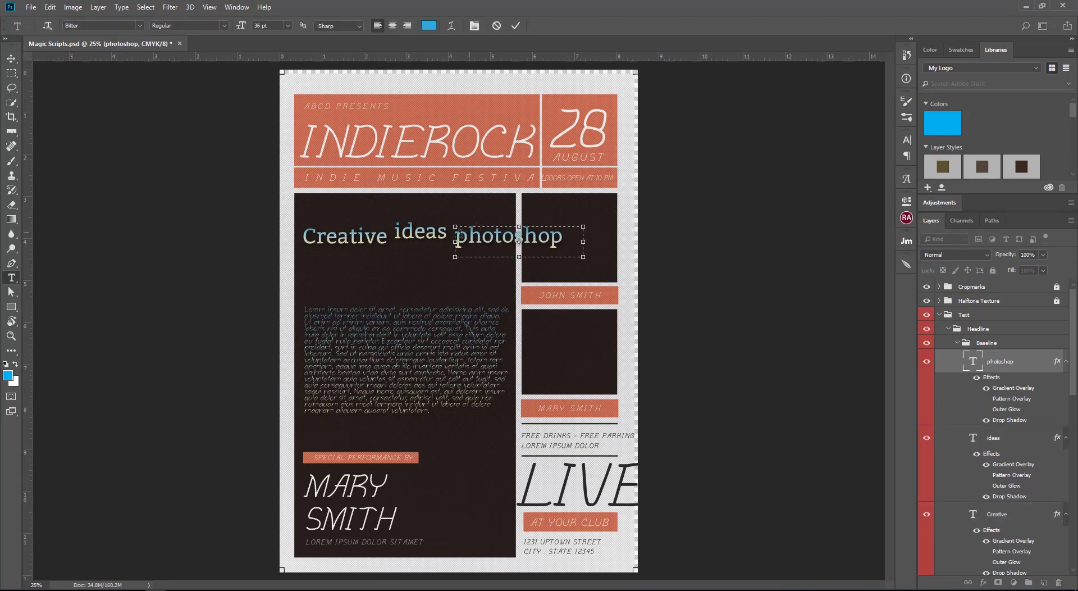
click(422, 236)
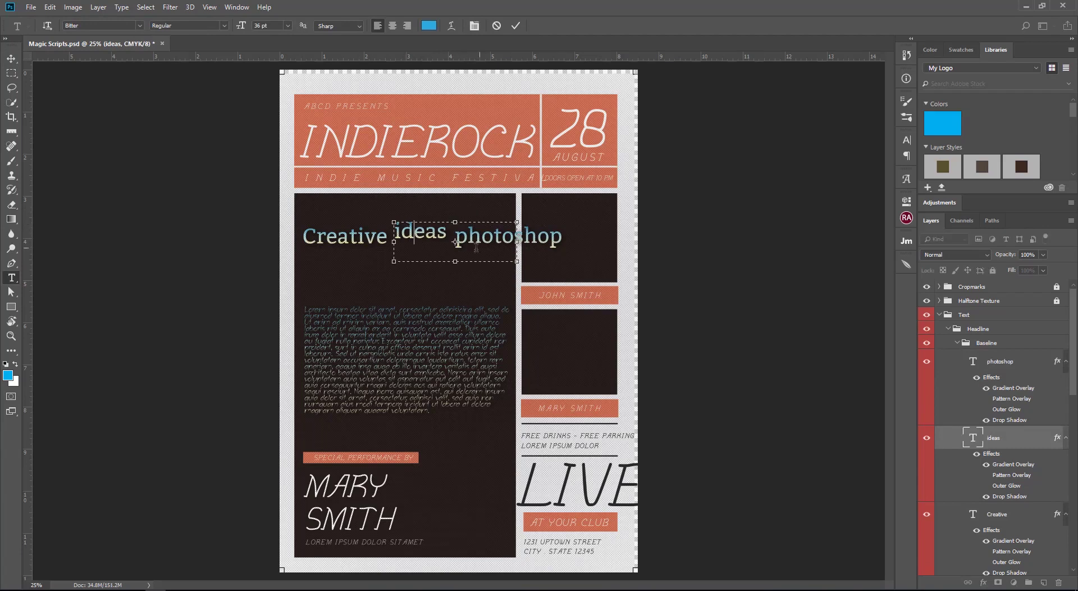
click(337, 237)
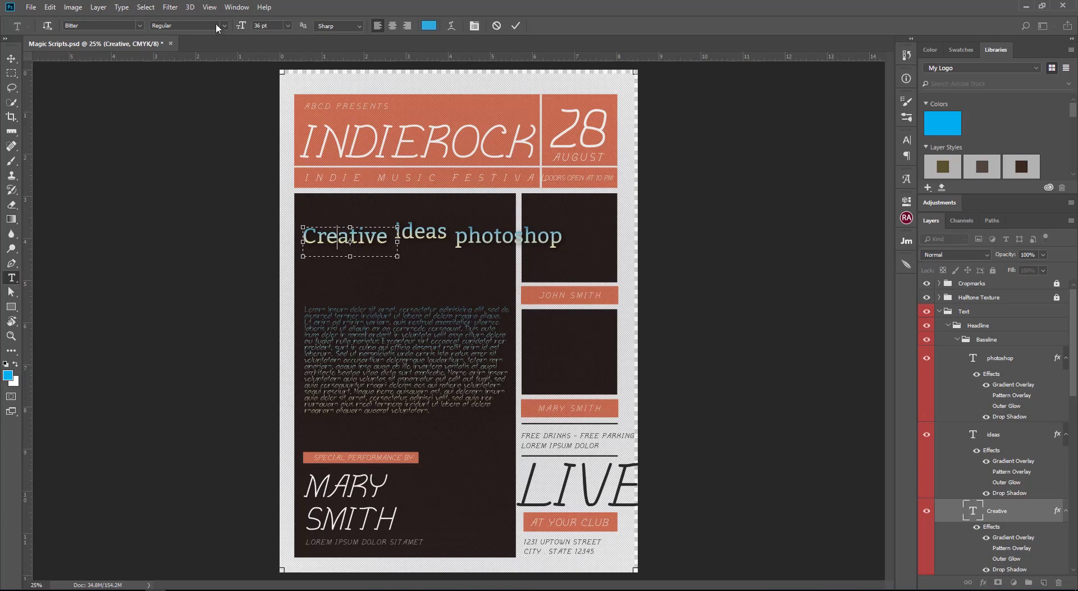
click(12, 59)
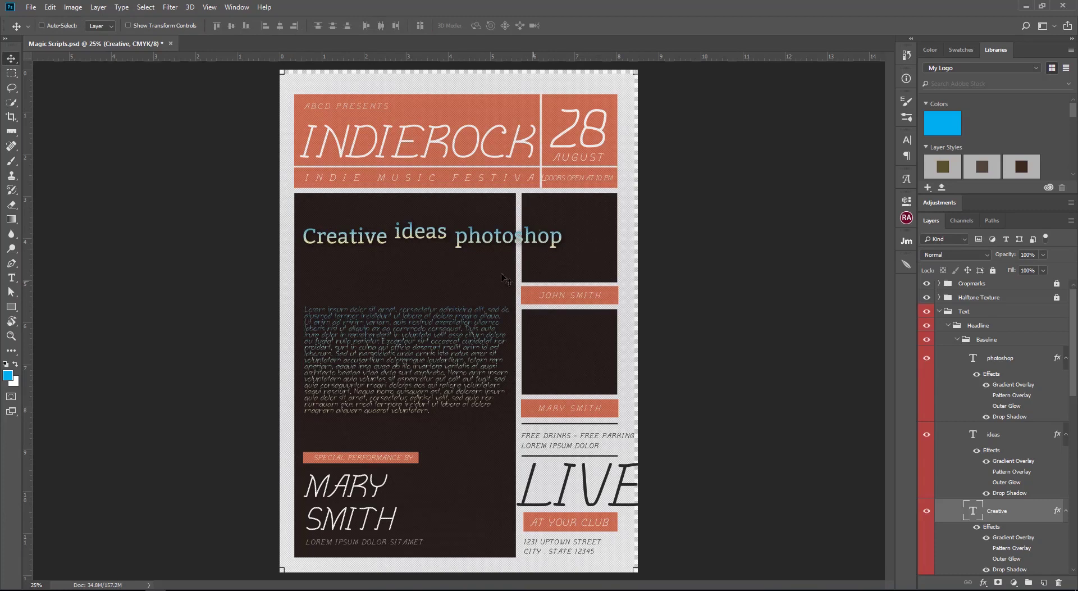
click(986, 361)
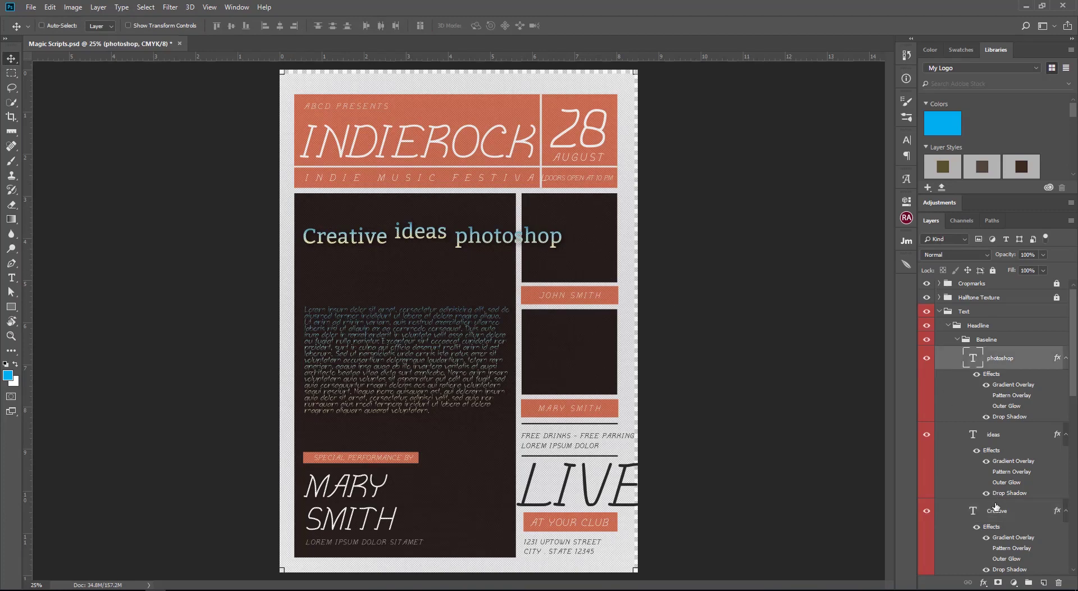
shift+click(996, 509)
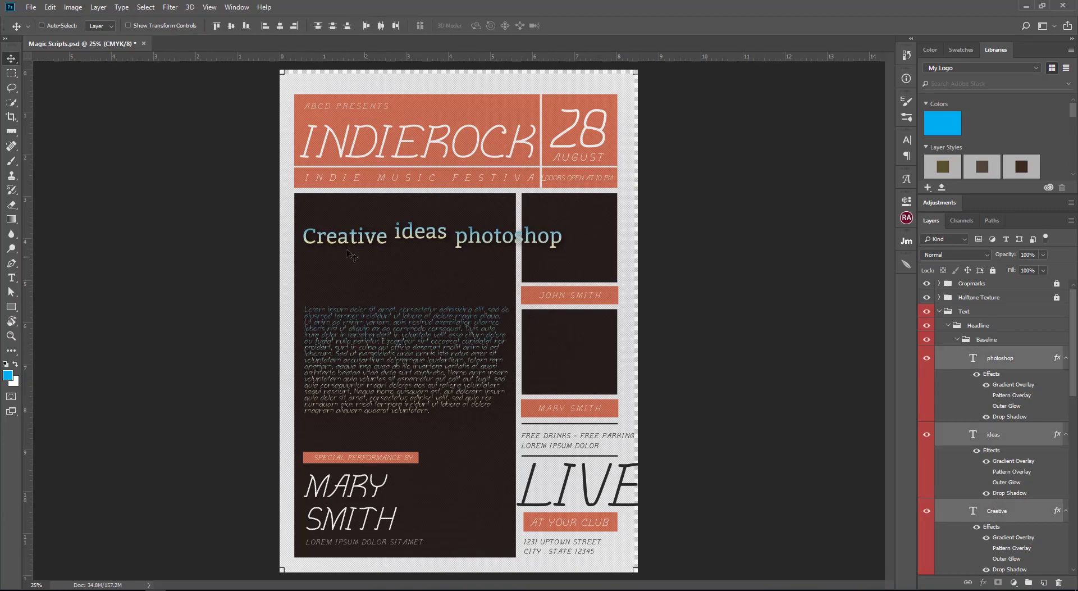
Step: Run Align to baseline 1.1 and add a horizontal guide along the headline baseline
click(31, 7)
mouse_move(67, 268)
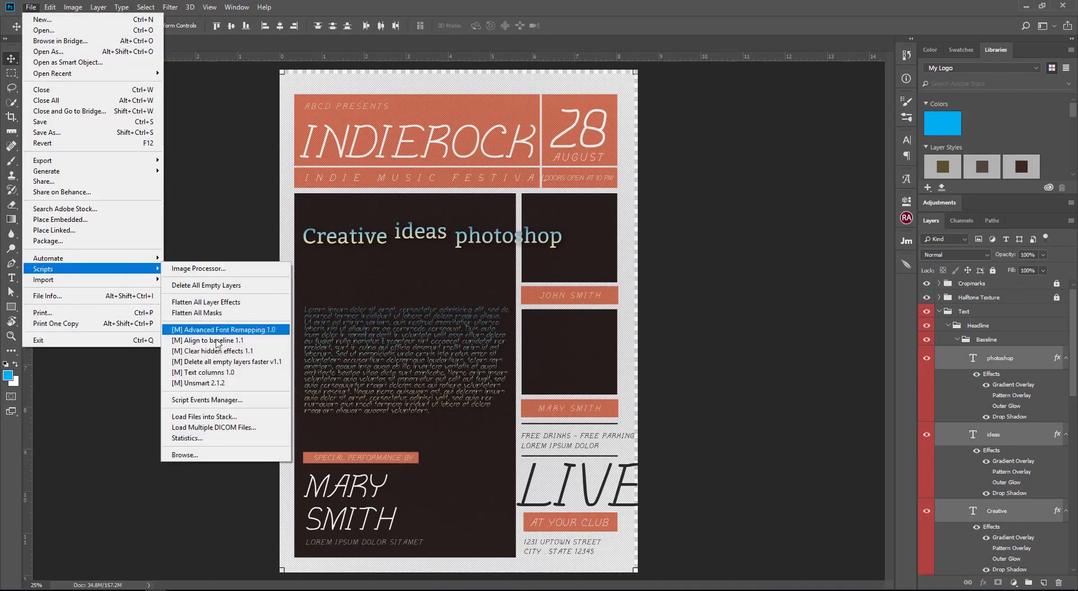
click(245, 340)
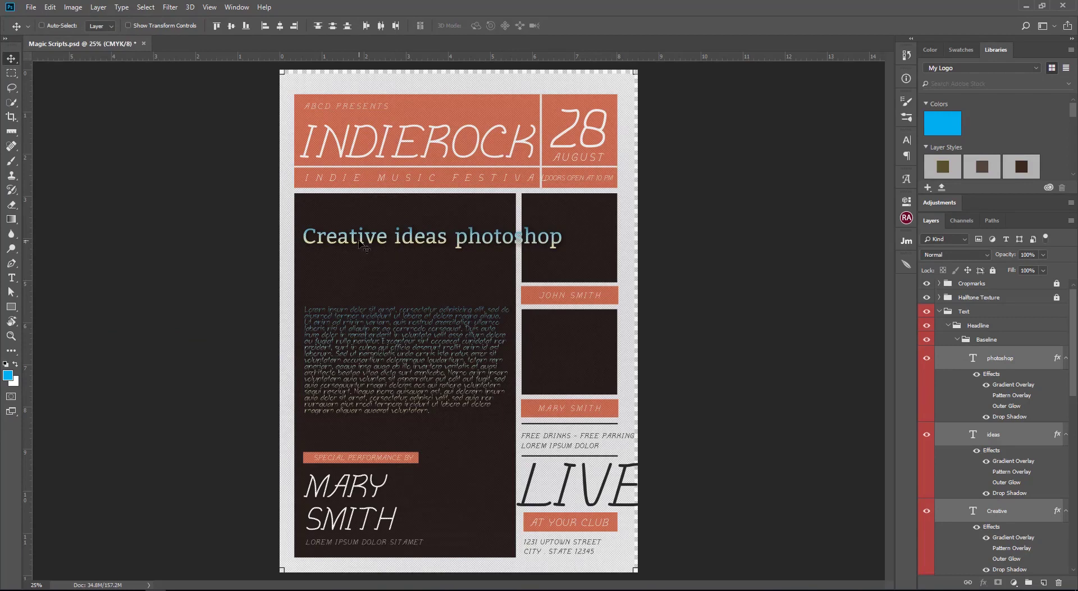
drag(443, 58, 424, 243)
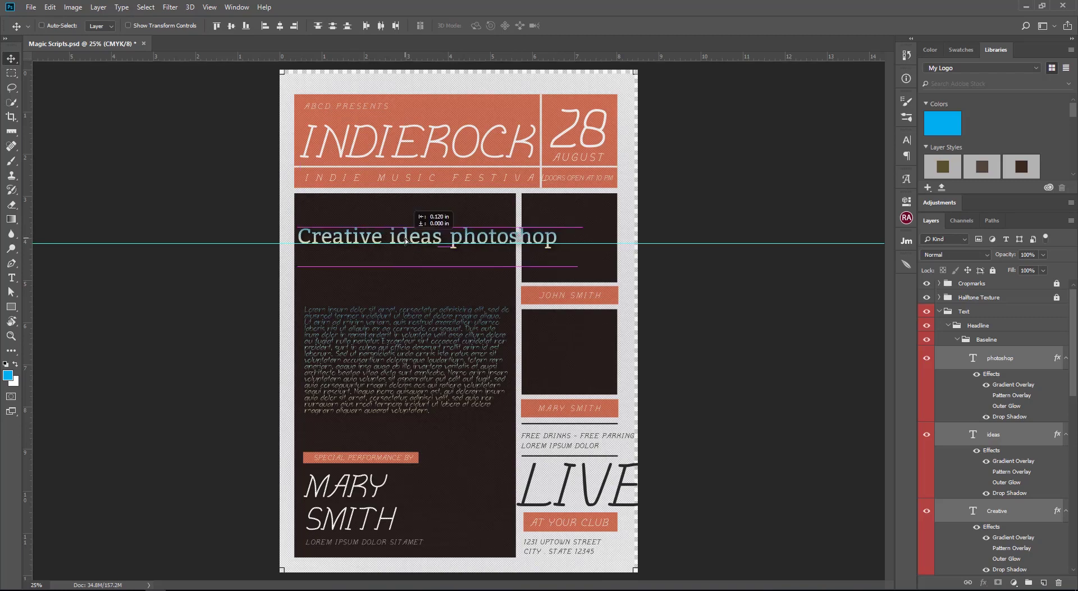
Step: Select the photoshop layer, then enter and commit an edit of the Lorem ipsum text
click(1026, 360)
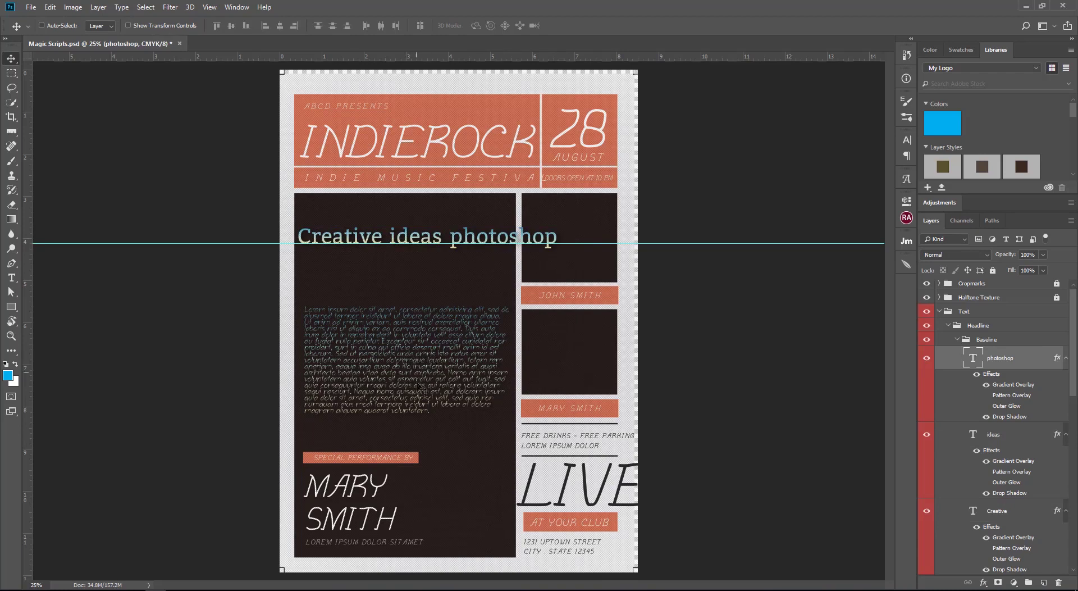
key(t)
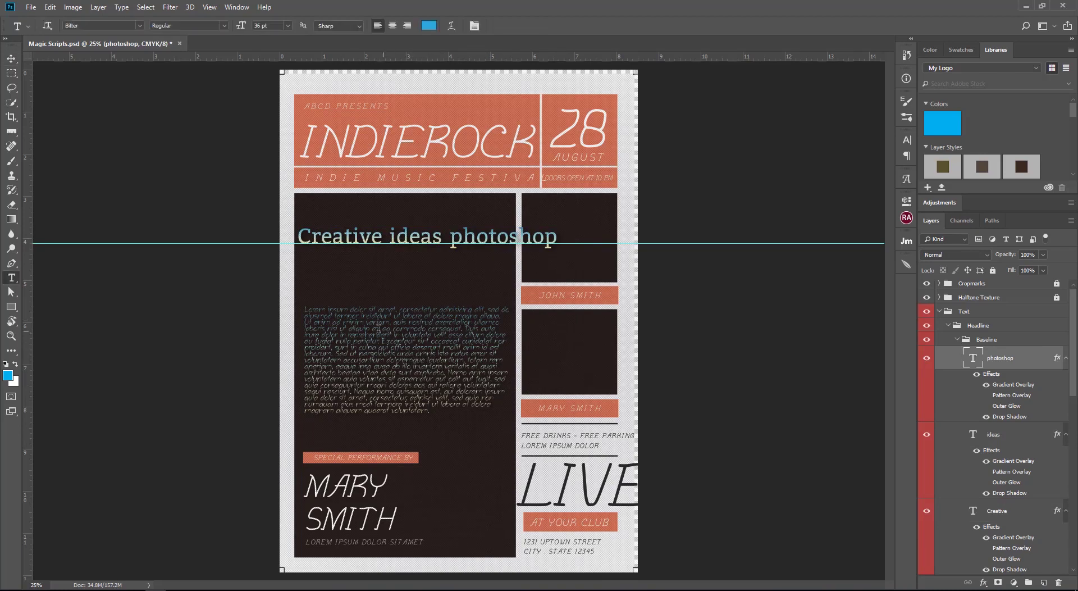
click(381, 330)
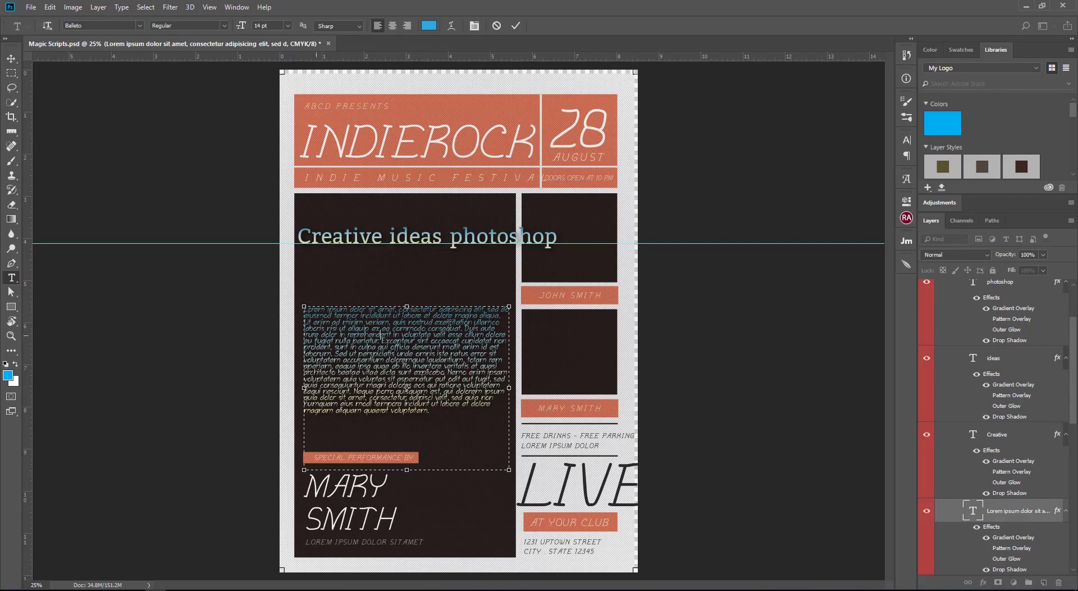
click(11, 58)
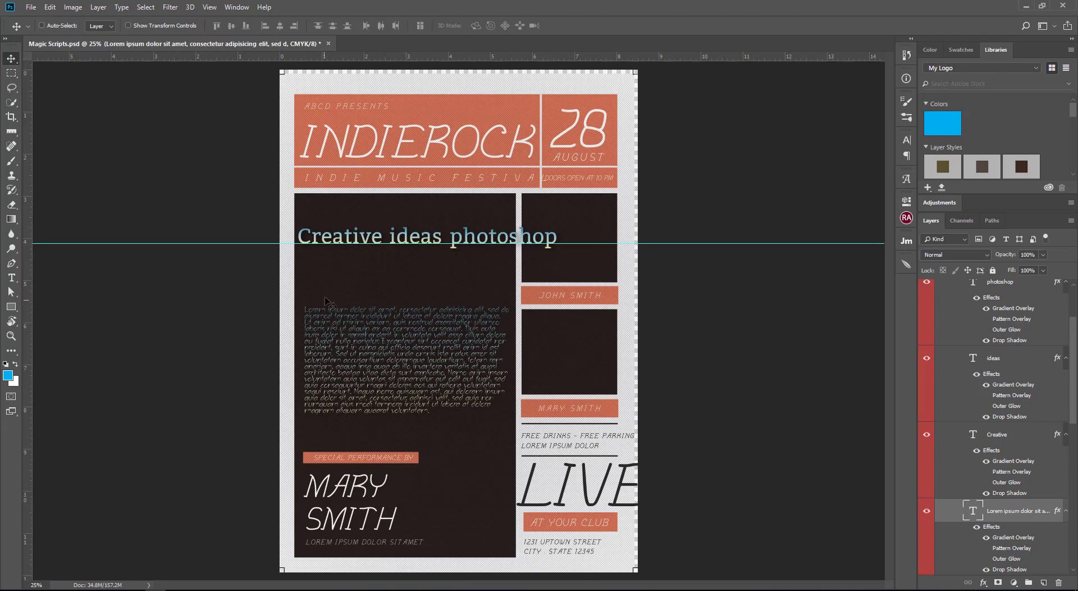
Step: Split the body text into 3 columns with Text columns 1.0 and move it under the headline
click(31, 7)
mouse_move(114, 275)
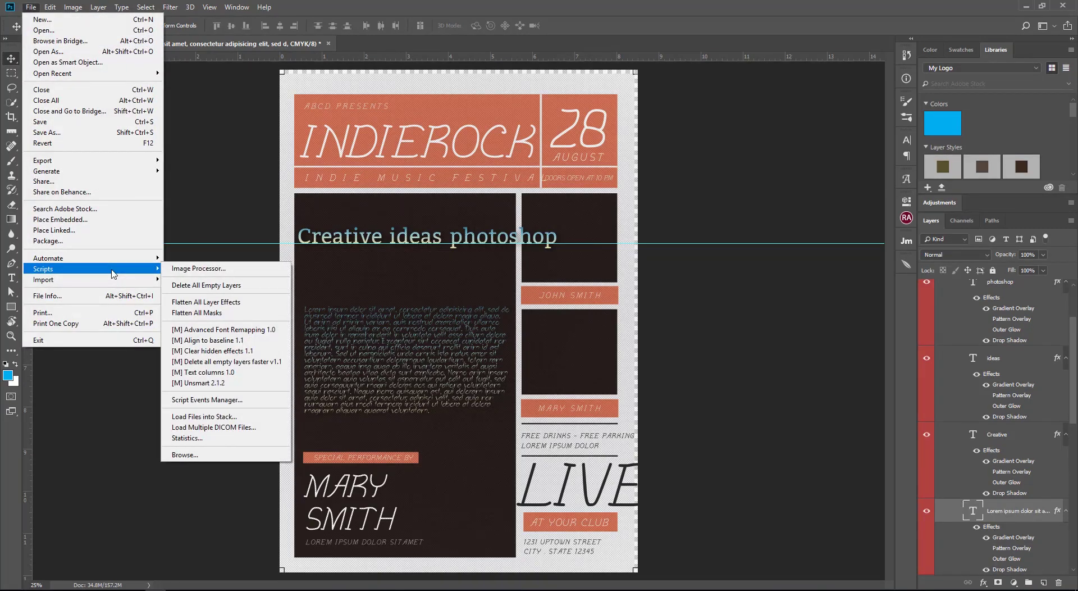
click(214, 372)
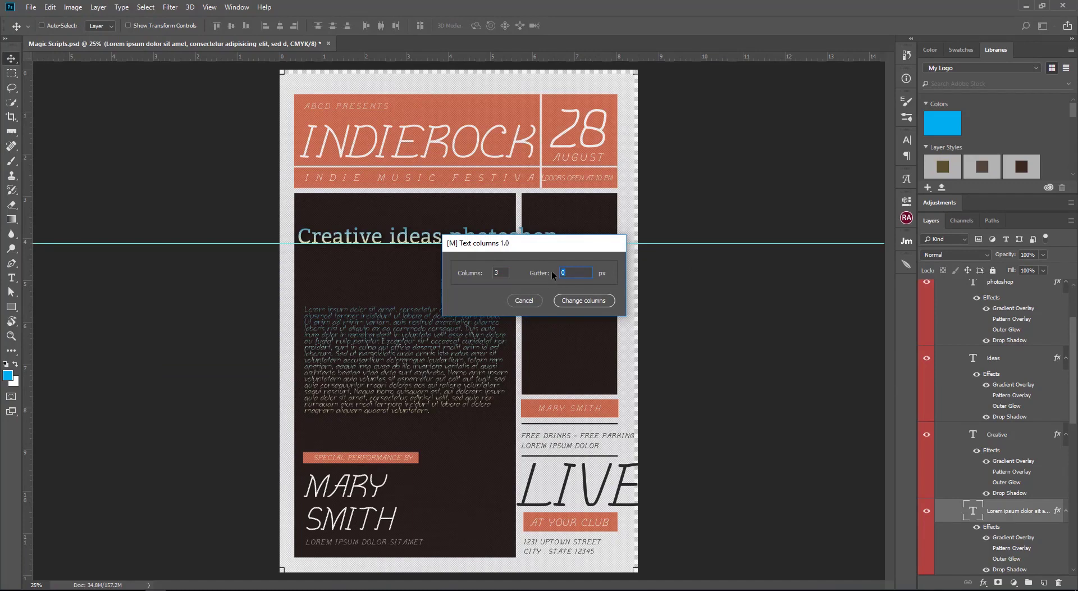
click(589, 301)
drag(412, 354, 408, 326)
Step: Resize the body text box to 4.900 in wide and about 2.6 in tall
drag(350, 346, 350, 347)
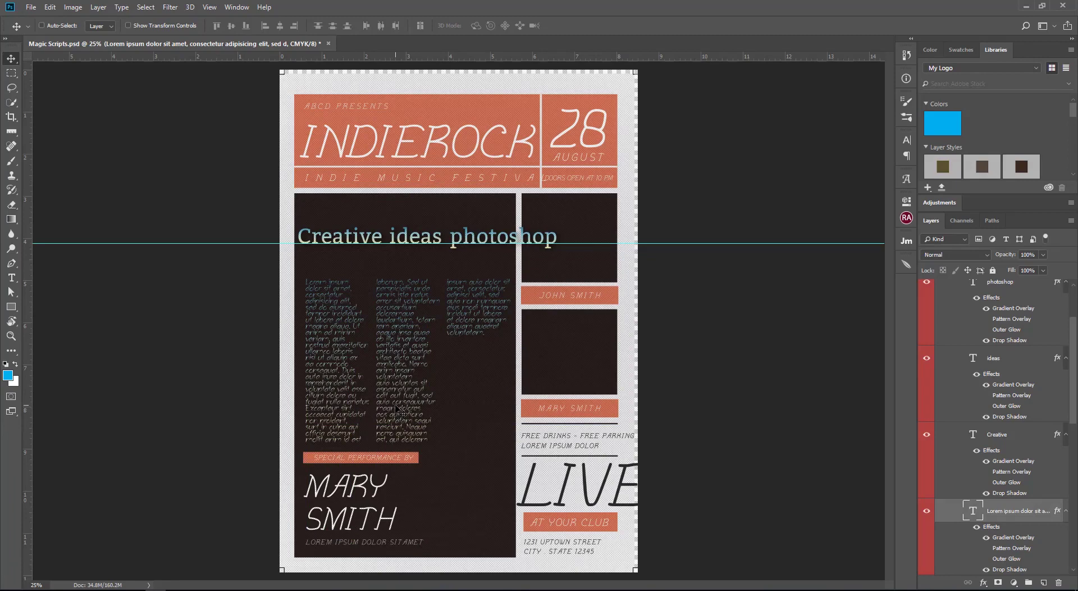
key(t)
click(398, 409)
mouse_move(511, 361)
mouse_down()
mouse_move(559, 354)
mouse_move(526, 348)
mouse_move(512, 360)
mouse_up()
mouse_move(409, 443)
mouse_down()
mouse_move(409, 528)
mouse_move(410, 400)
mouse_move(410, 429)
mouse_up()
Step: Commit the text box and set the Lorem ipsum columns to Justify Last Left
click(11, 58)
click(906, 179)
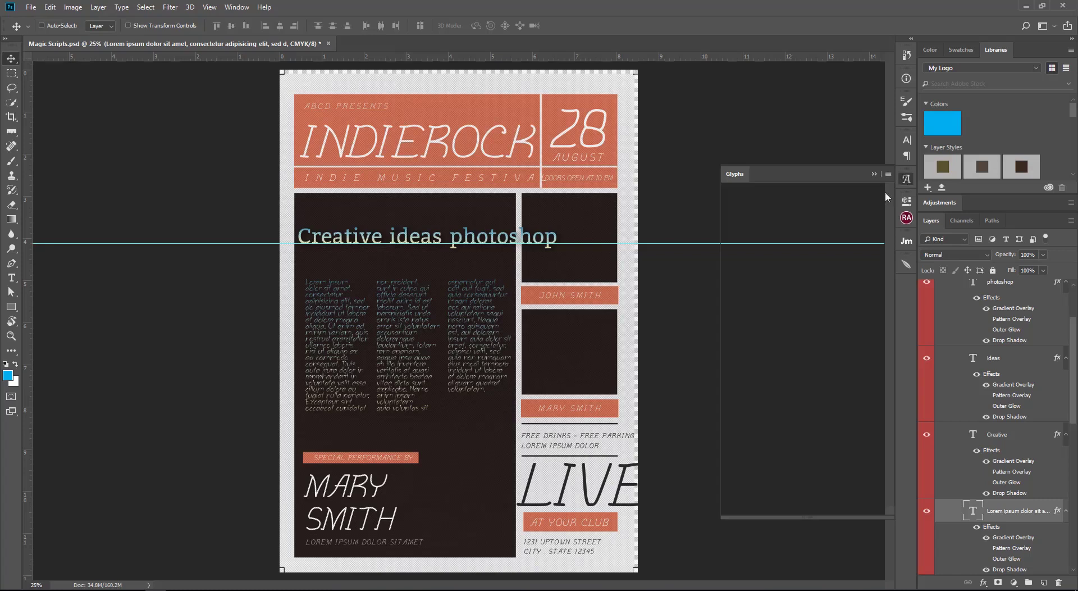
click(906, 140)
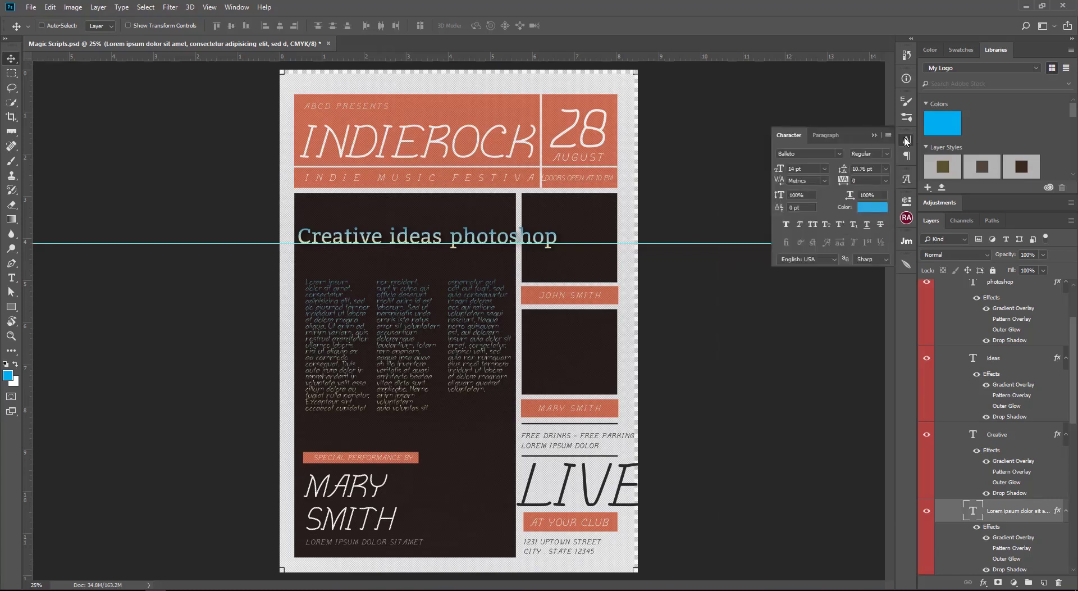
click(826, 135)
click(802, 156)
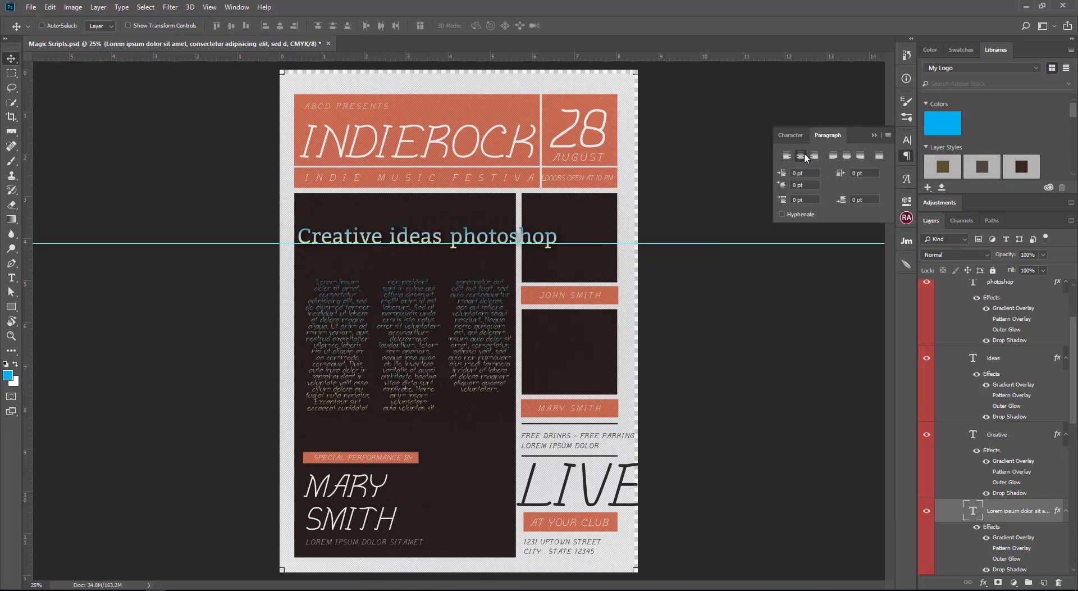
click(814, 156)
click(834, 156)
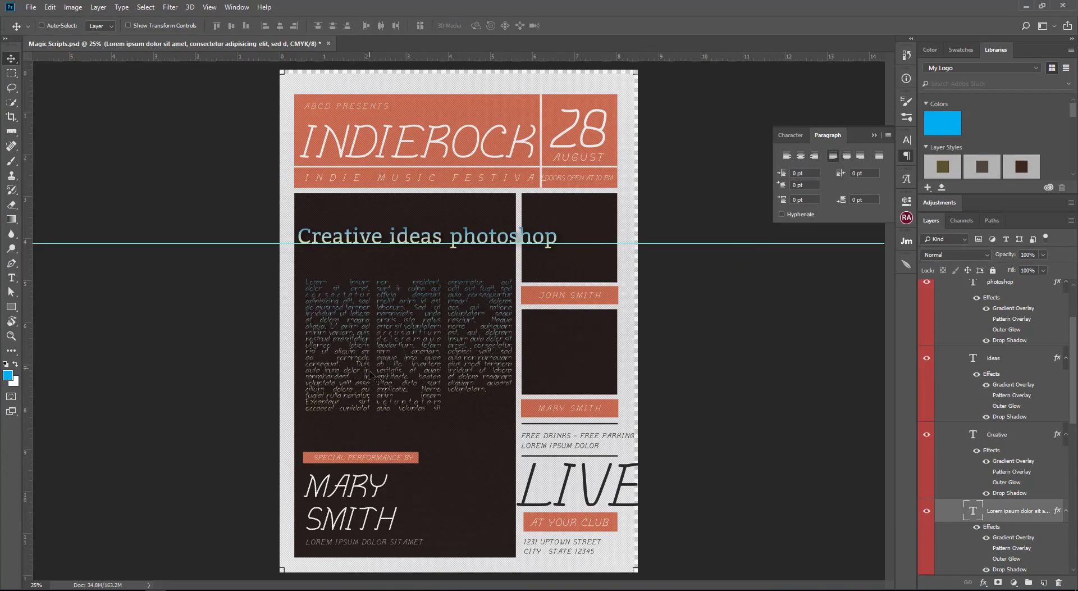
click(31, 7)
mouse_move(96, 272)
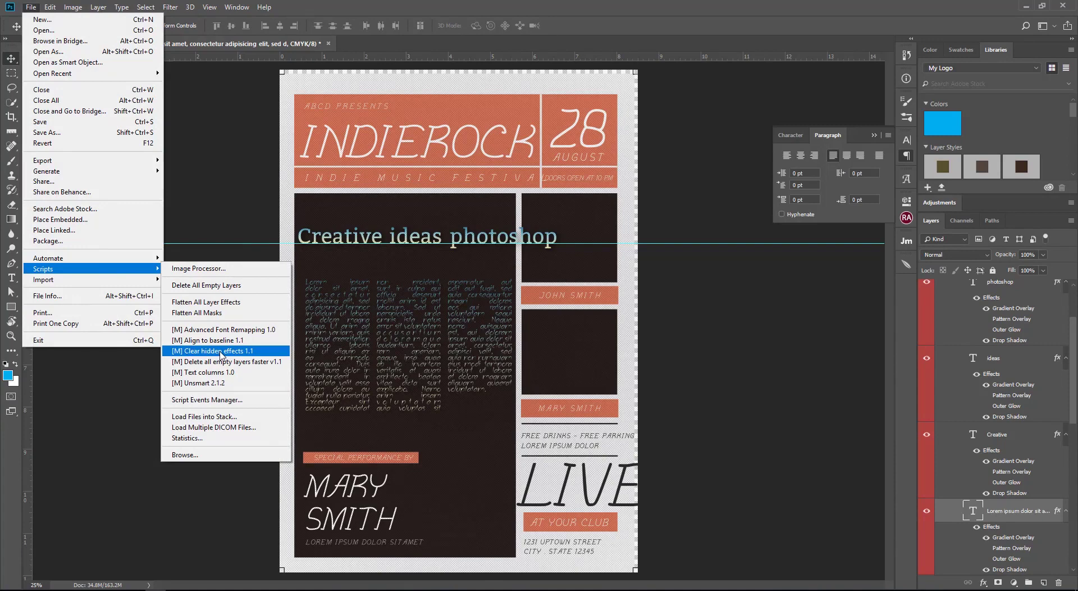
Step: Toggle the body text's Outer Glow and Pattern Overlay effects in the Layers panel
drag(1073, 337, 1076, 301)
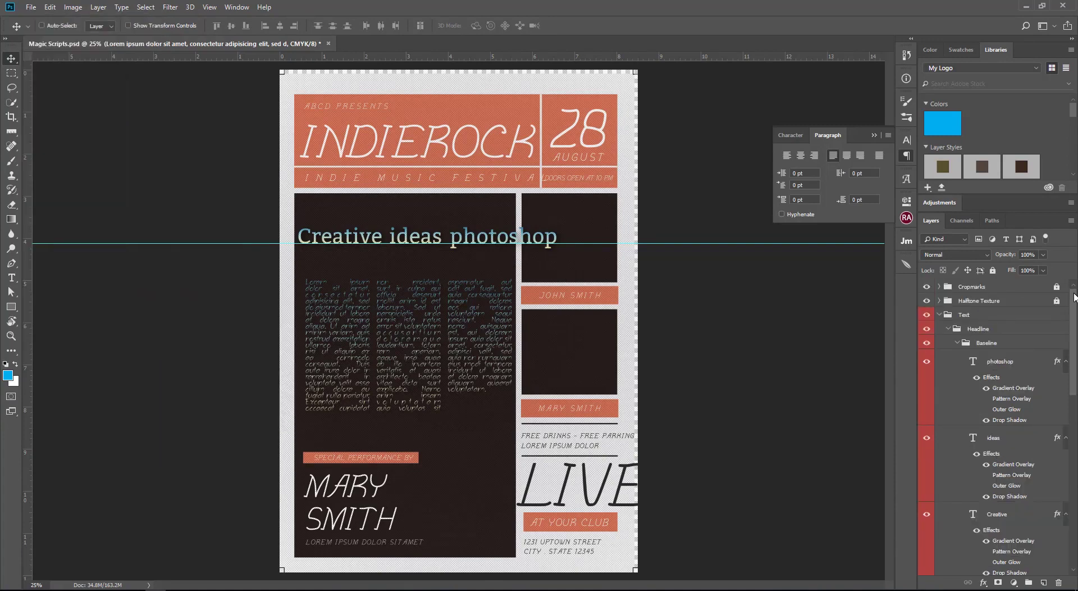
scroll(1039, 446, down, 3)
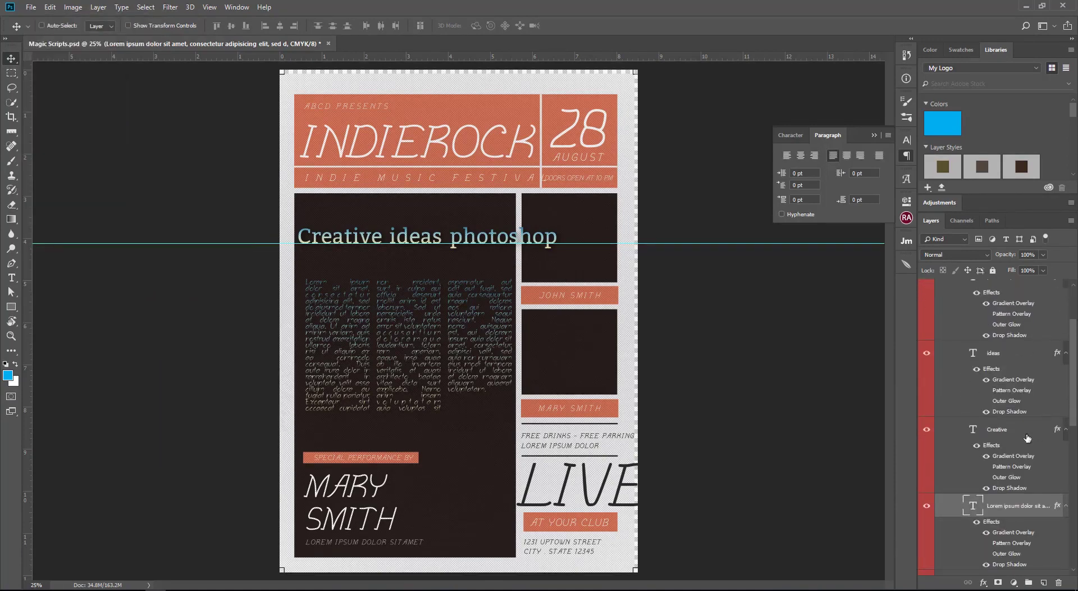
scroll(1039, 446, down, 3)
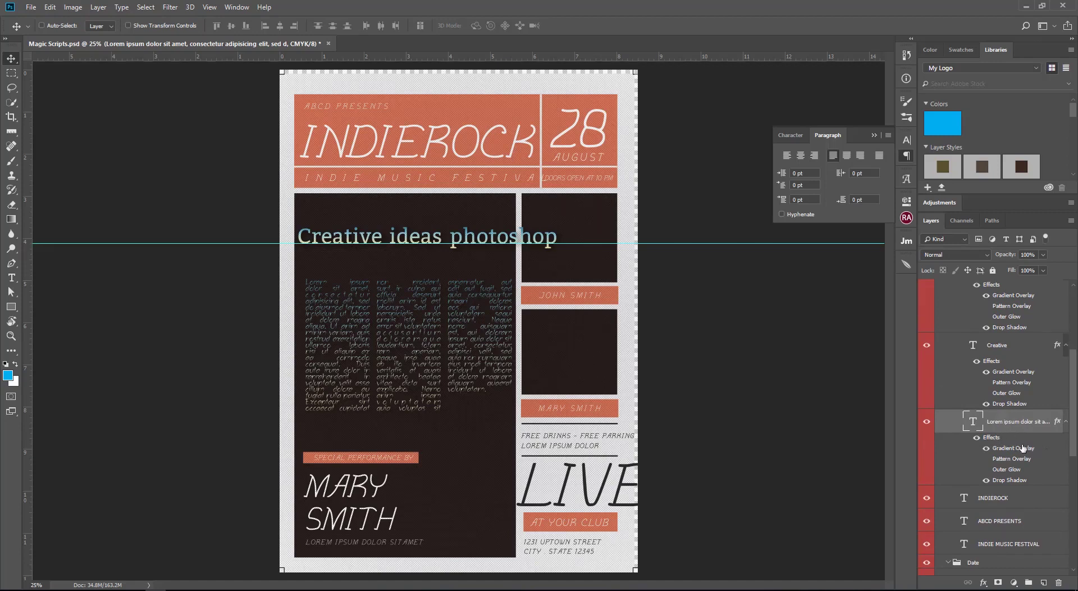
click(987, 470)
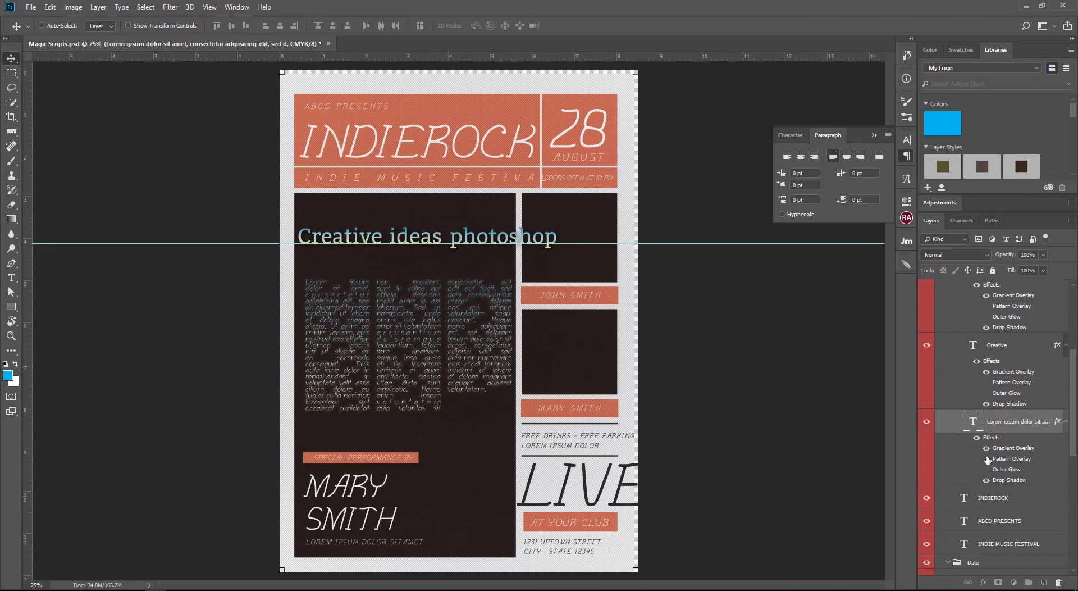
click(987, 459)
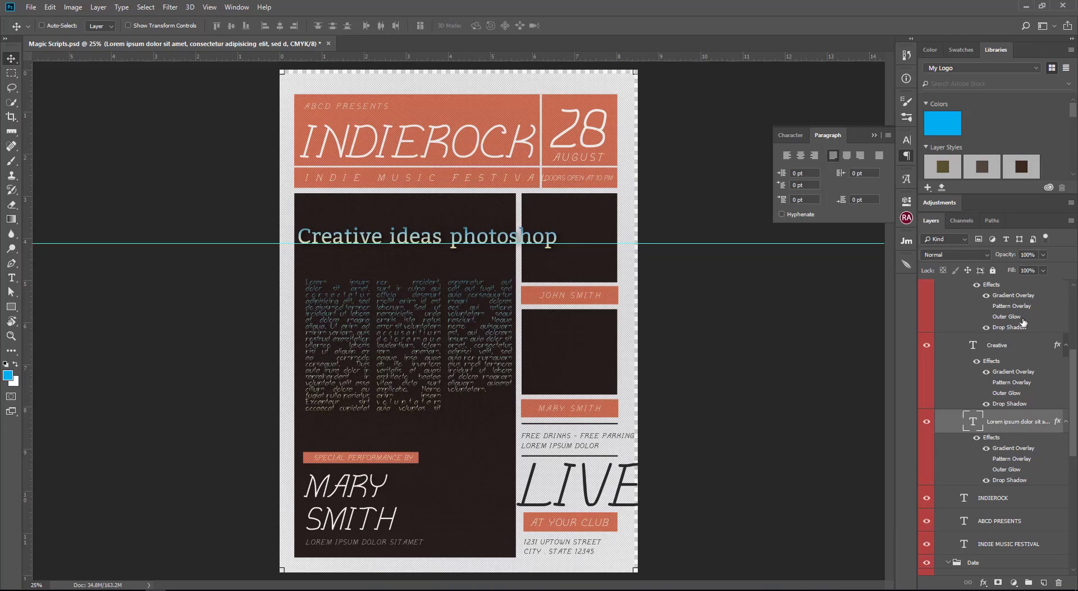
Step: Run Clear hidden effects 1.1 and dismiss its report of eight removed effects
scroll(1019, 326, up, 3)
click(31, 7)
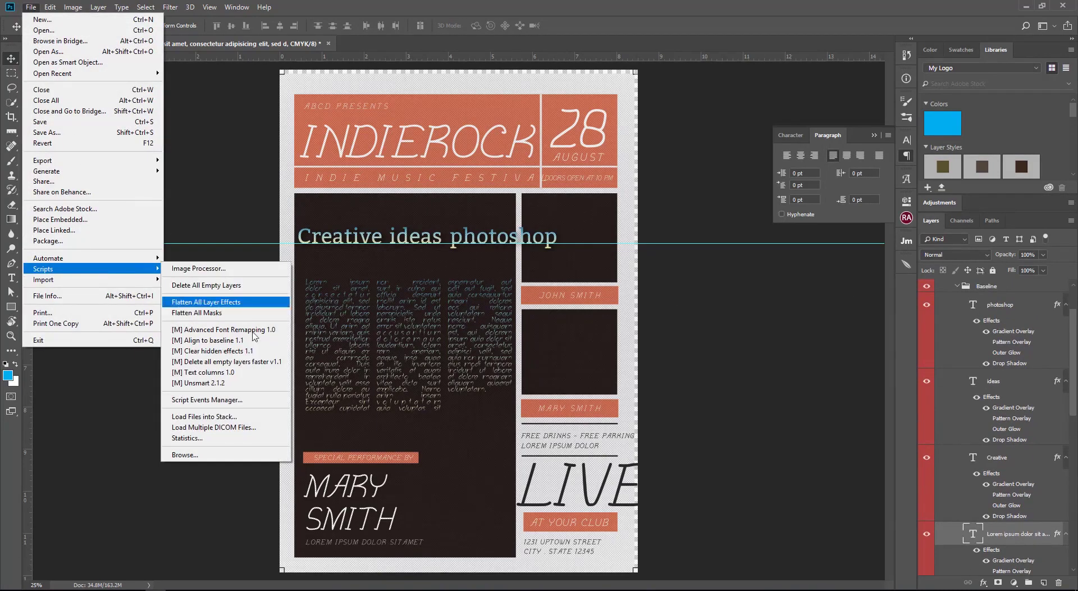
click(224, 351)
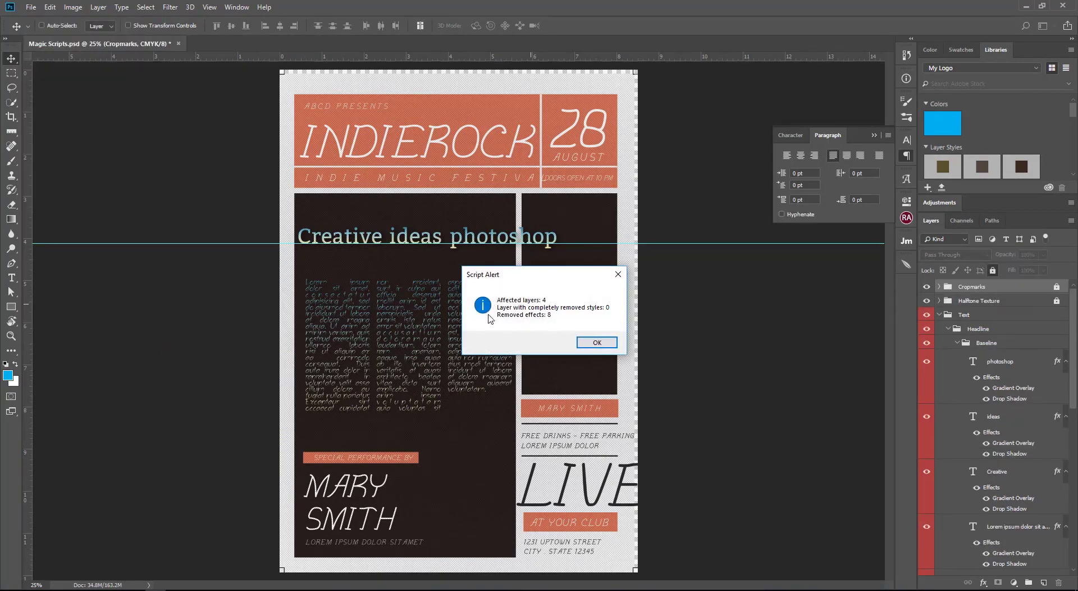
click(597, 342)
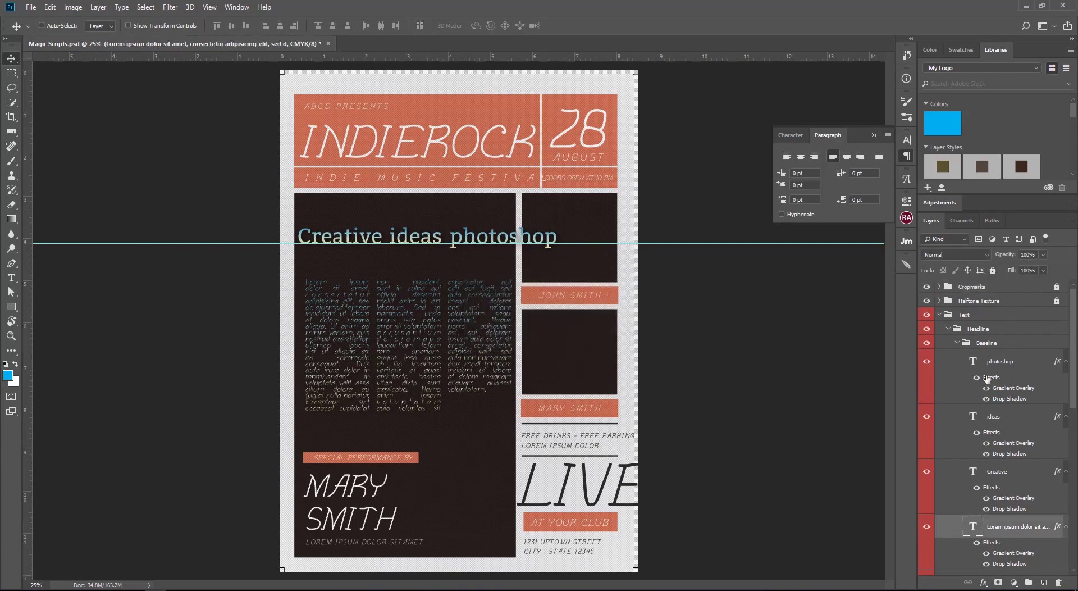
Step: Add three empty layers, placing one between the photoshop and ideas layers
click(31, 7)
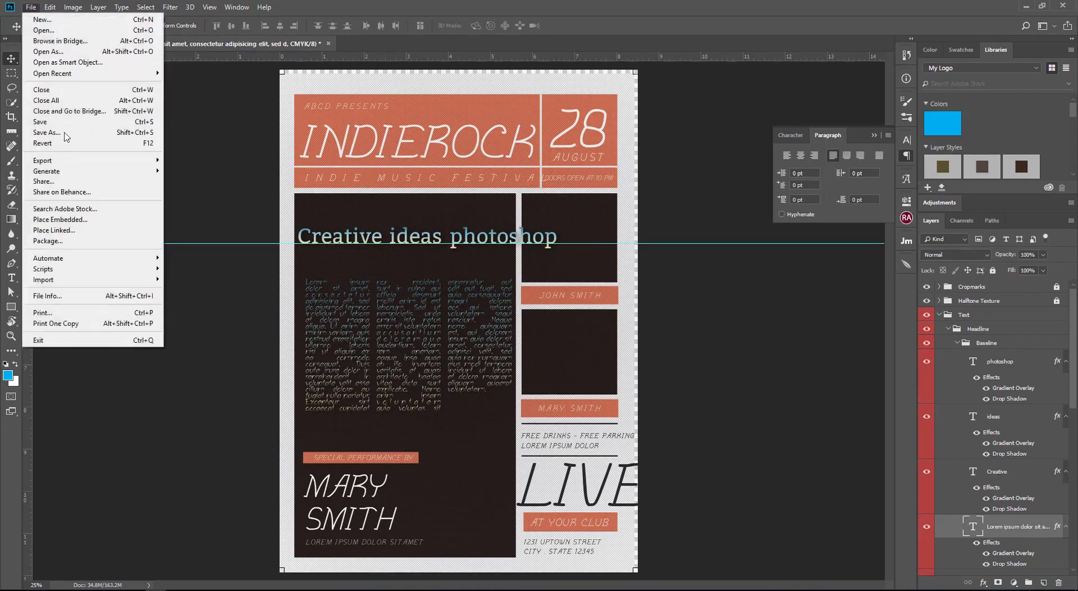
mouse_move(92, 276)
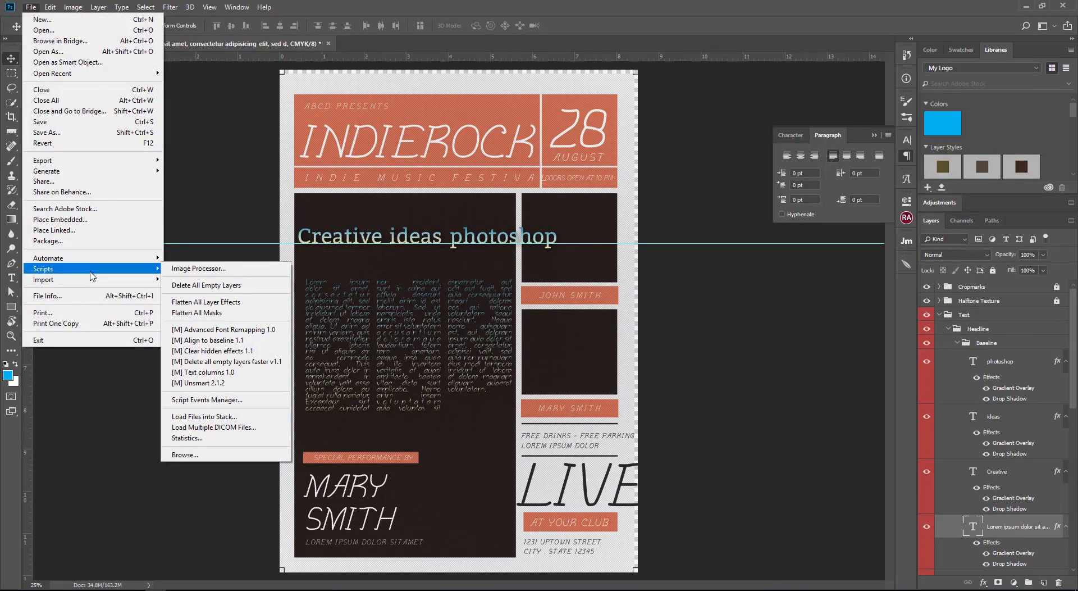
click(1045, 583)
click(1044, 583)
drag(1028, 531, 1020, 351)
click(1044, 583)
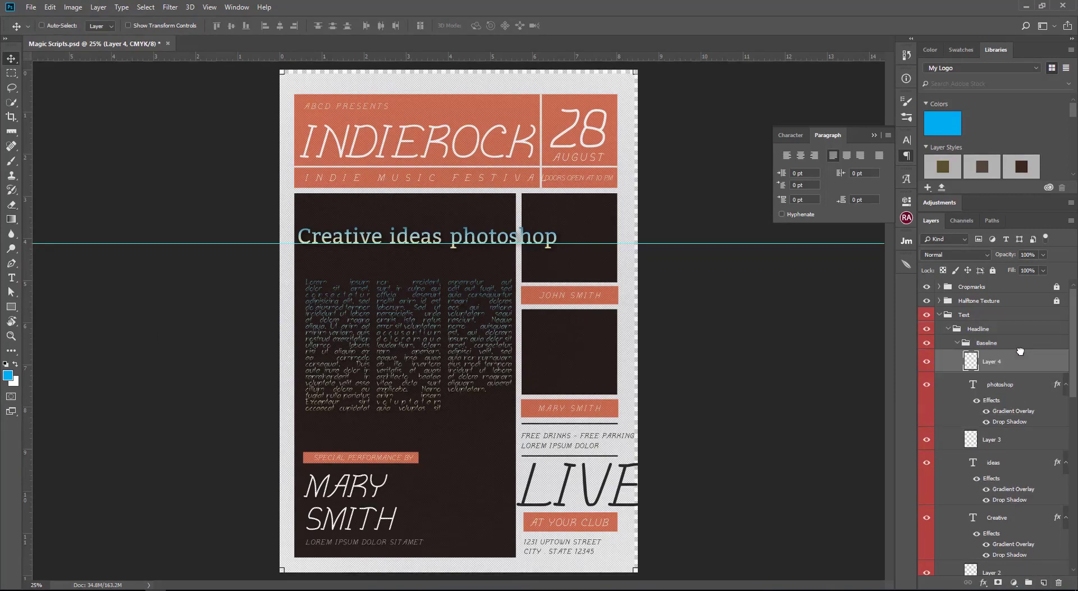
Step: Run Delete all empty layers faster v1.1 and dismiss its report
click(32, 6)
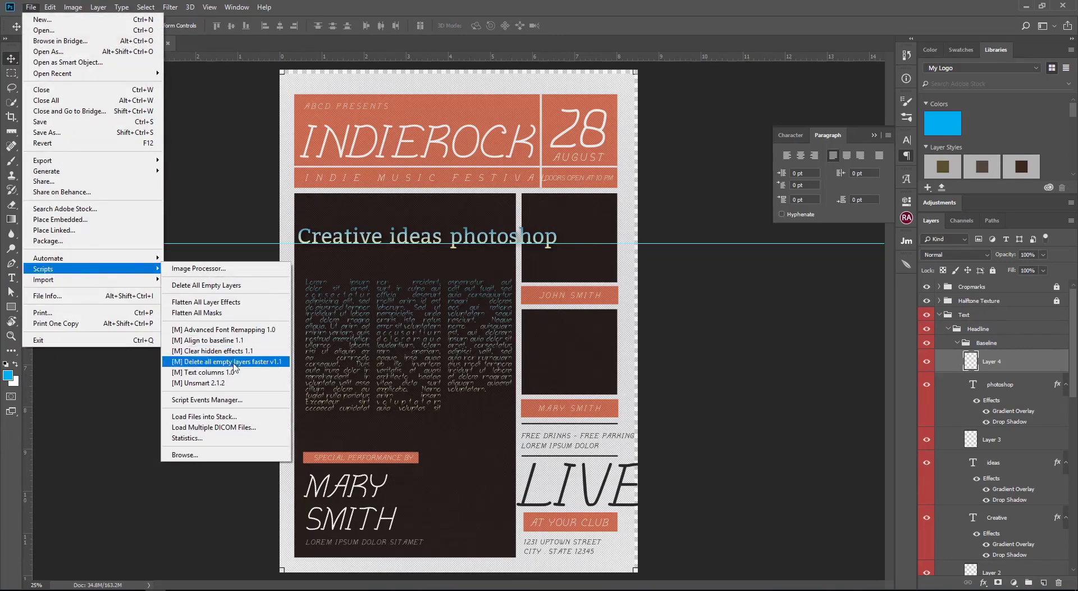
click(230, 363)
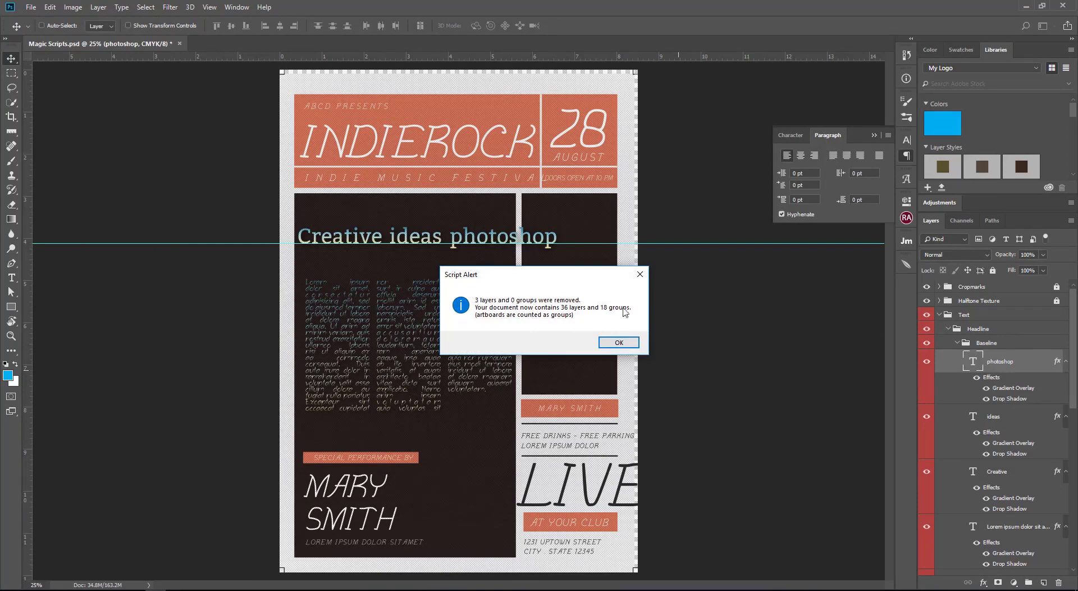
click(619, 342)
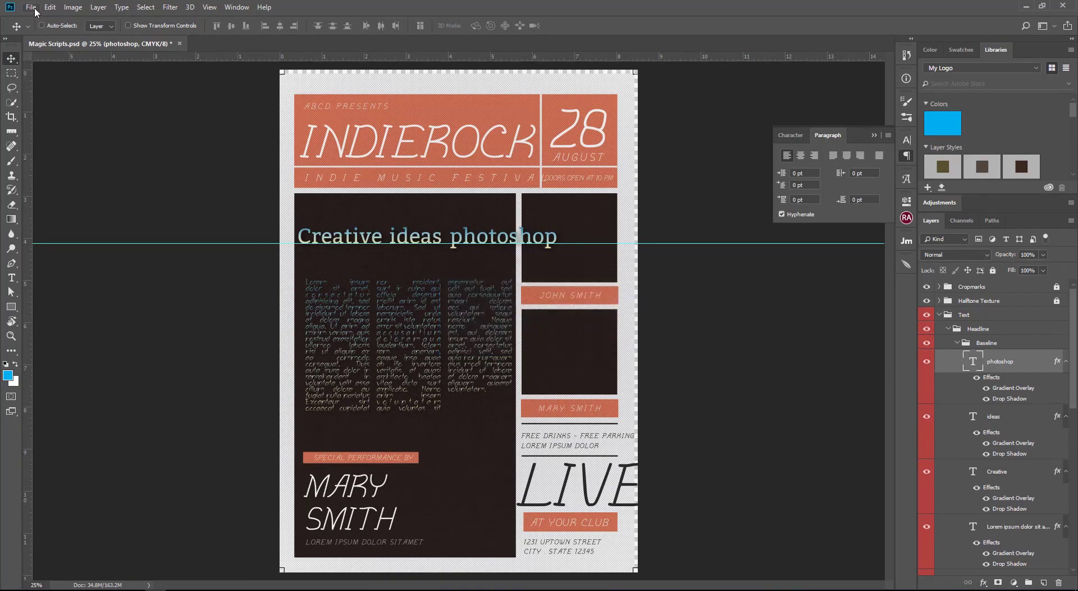
Step: Open the Images smart object's contents as Images.psb
scroll(994, 438, down, 10)
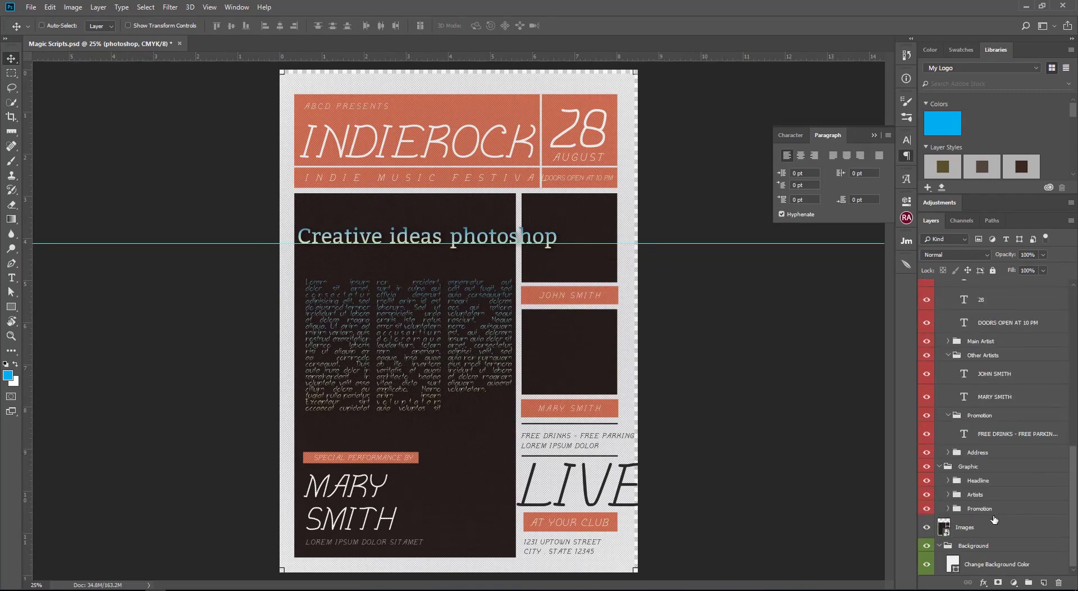
click(985, 529)
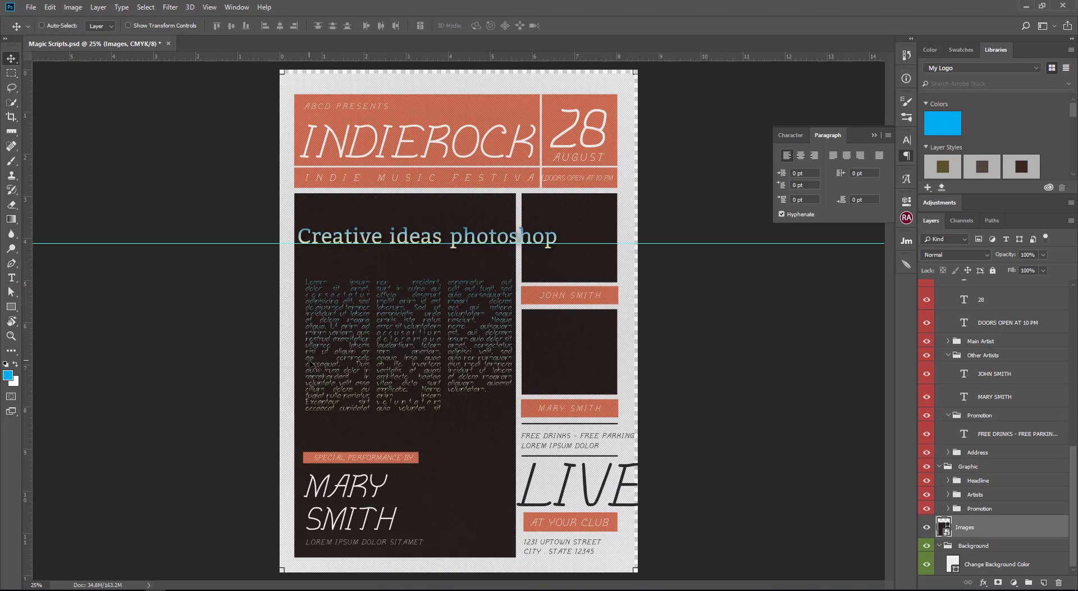
double_click(953, 535)
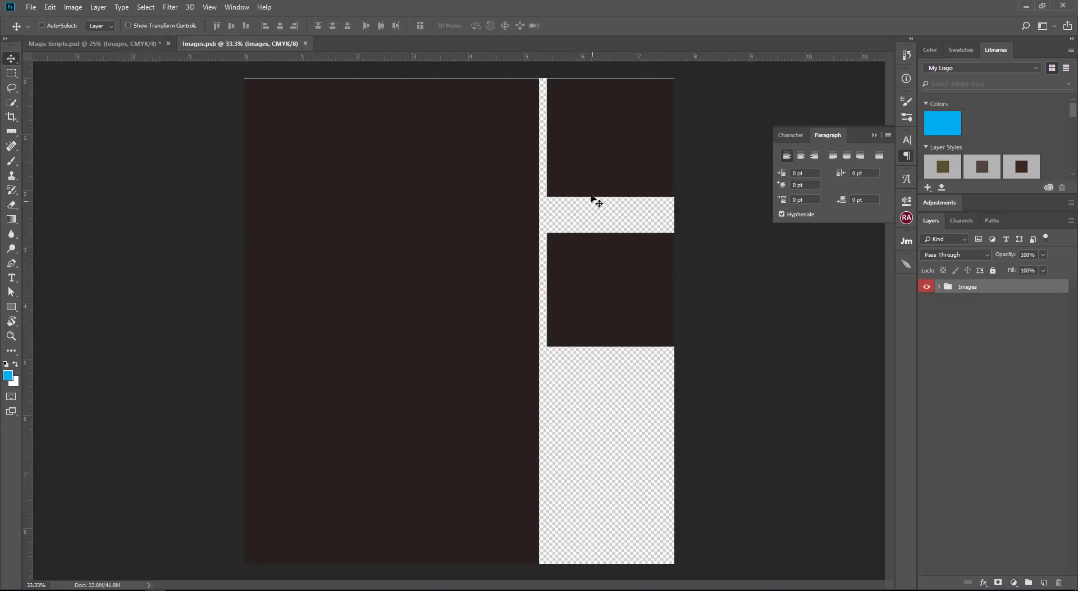
Step: Inspect the Main Artist and Other Artist groups, then return to the Magic Scripts.psd poster
click(940, 288)
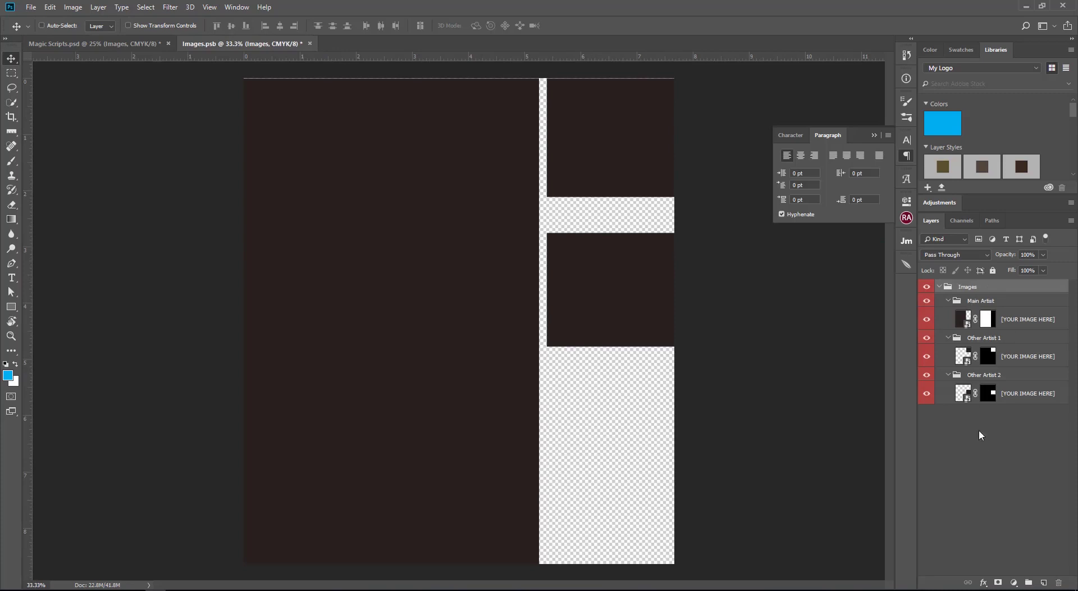
click(948, 300)
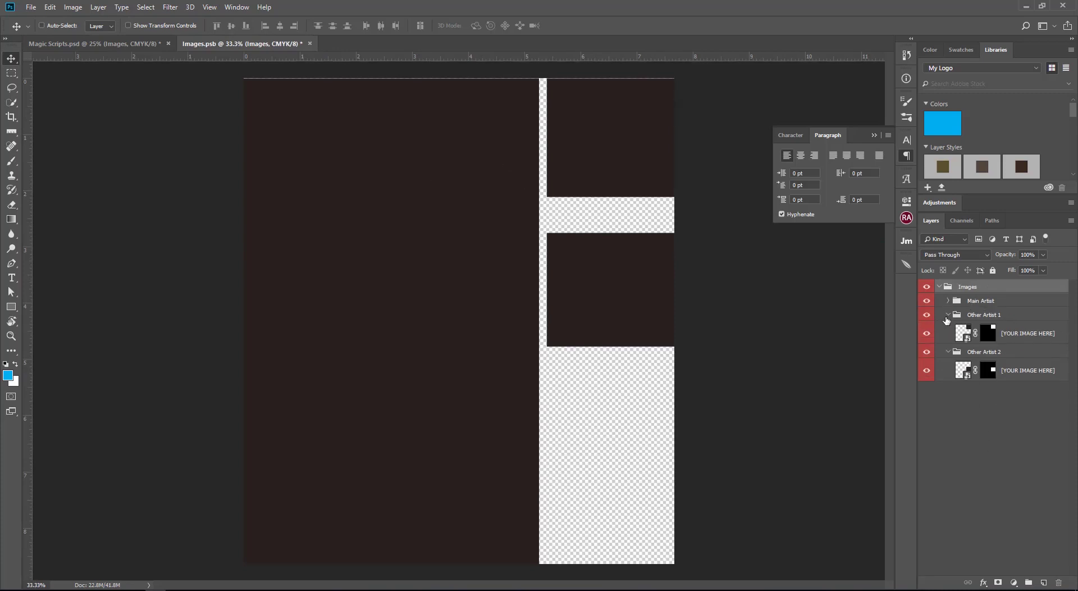
click(945, 317)
click(949, 351)
click(947, 317)
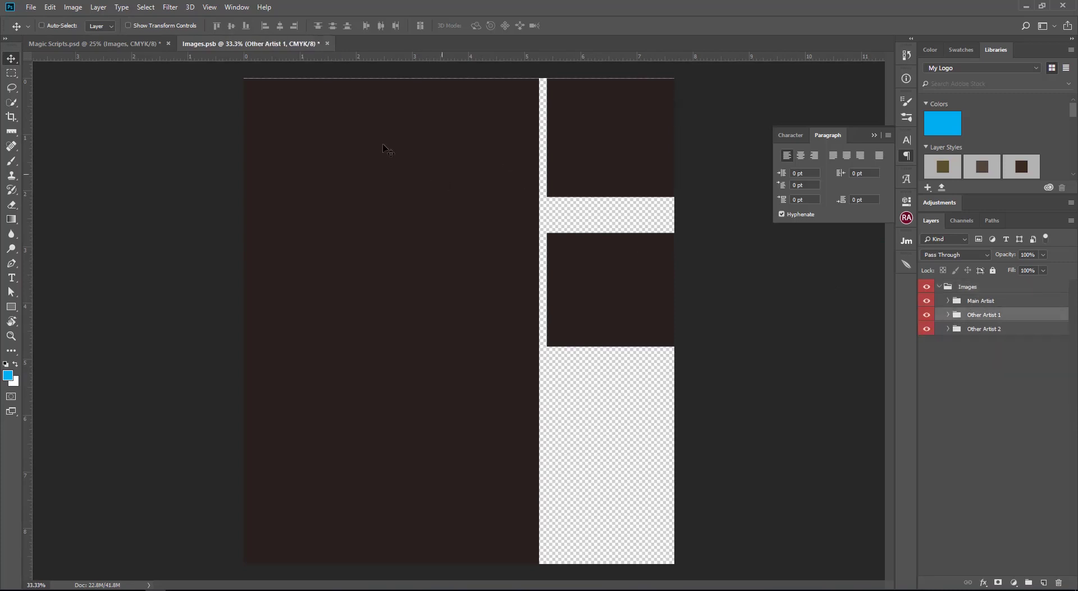
click(137, 43)
scroll(1038, 502, down, 2)
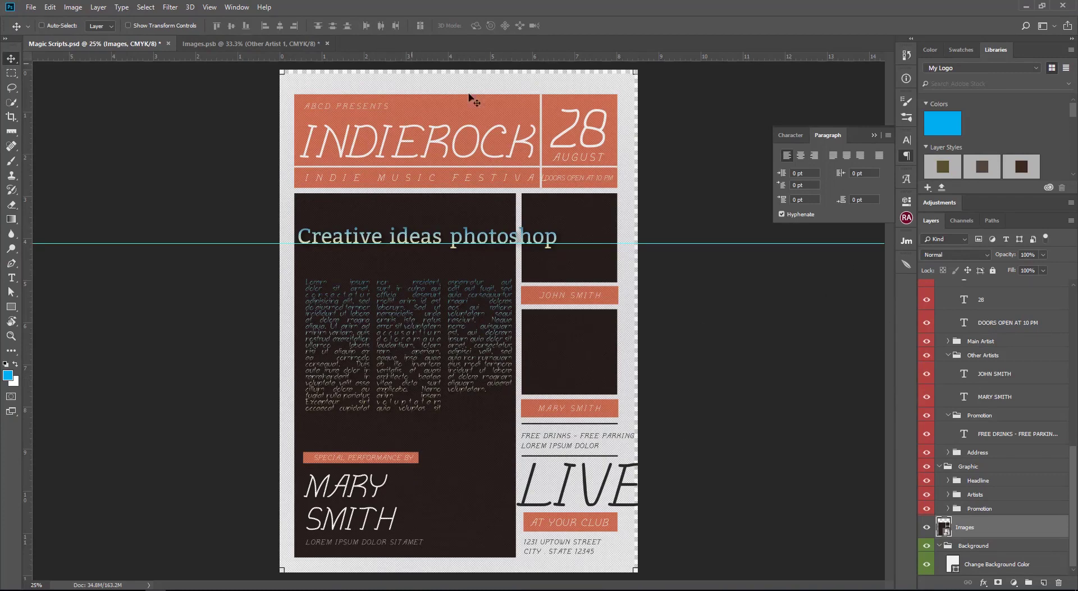
Step: Run Unsmart 2.1.2 on the Images smart object layer
right_click(1033, 529)
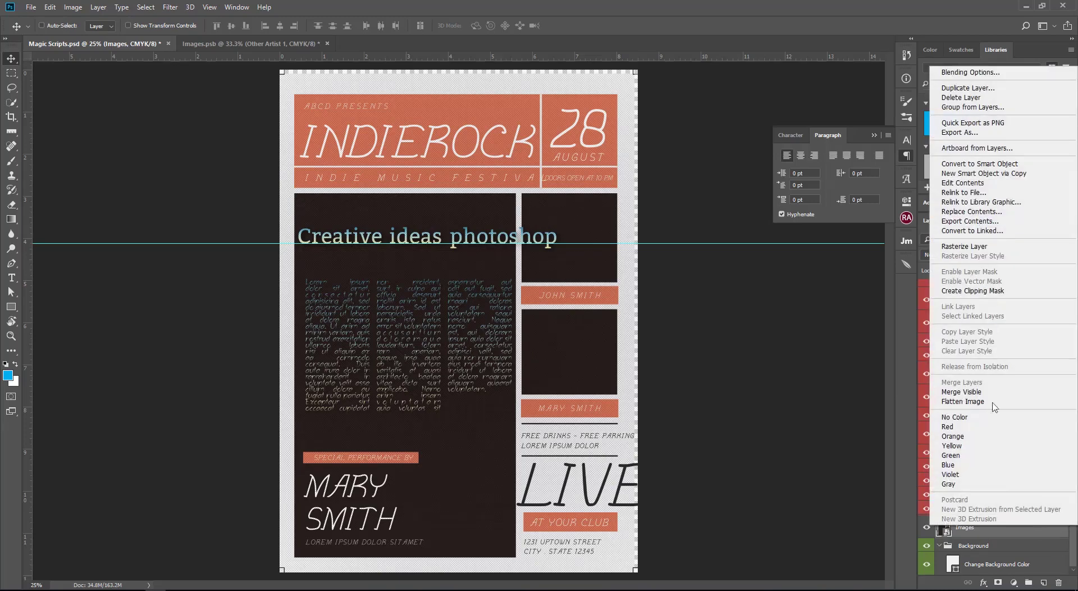
click(1004, 530)
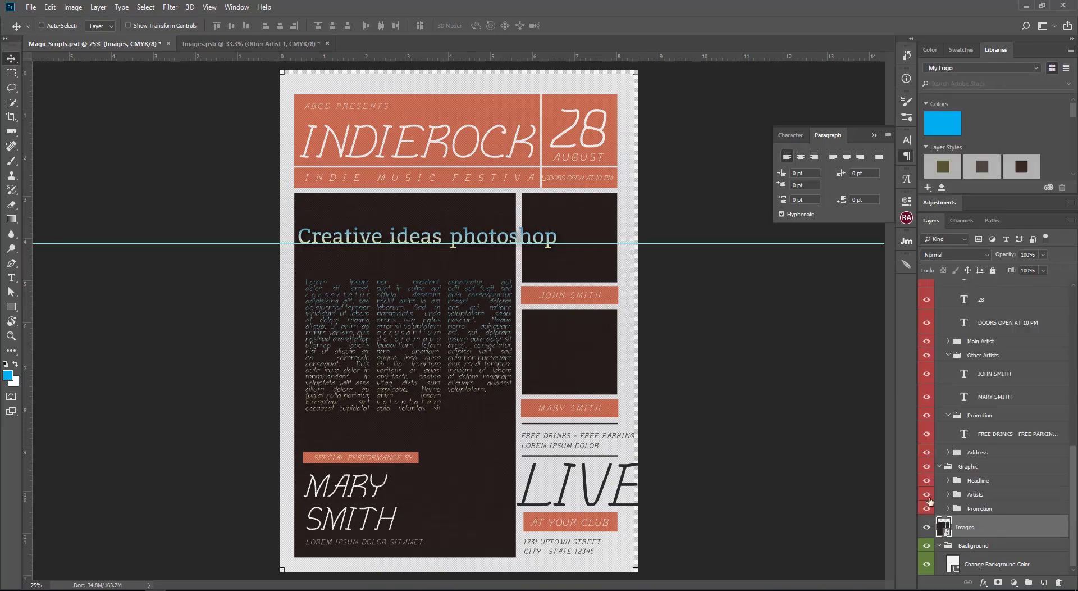
click(31, 7)
mouse_move(129, 269)
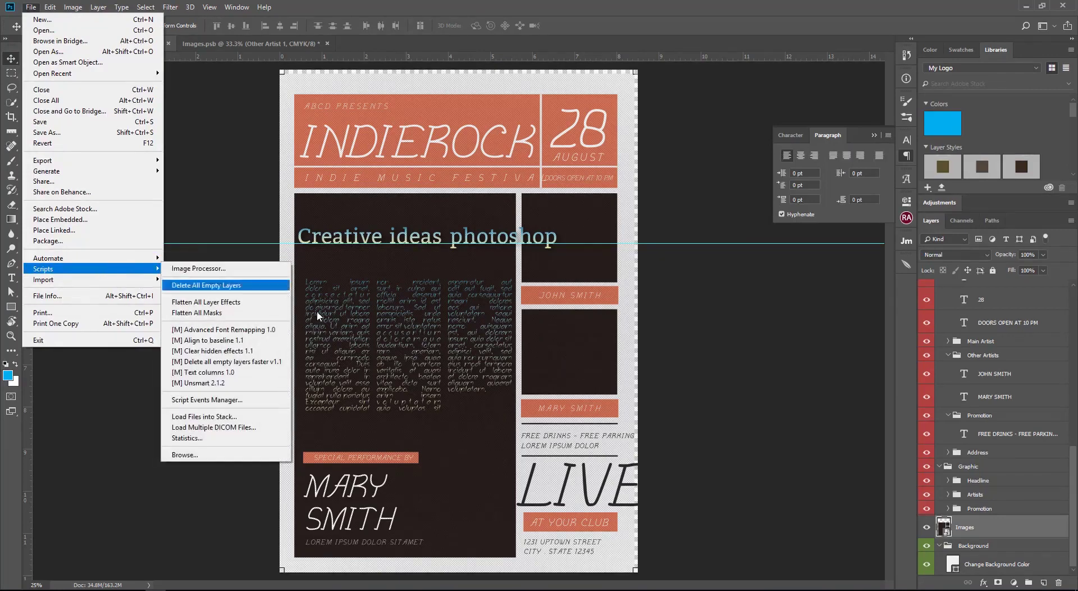
click(242, 385)
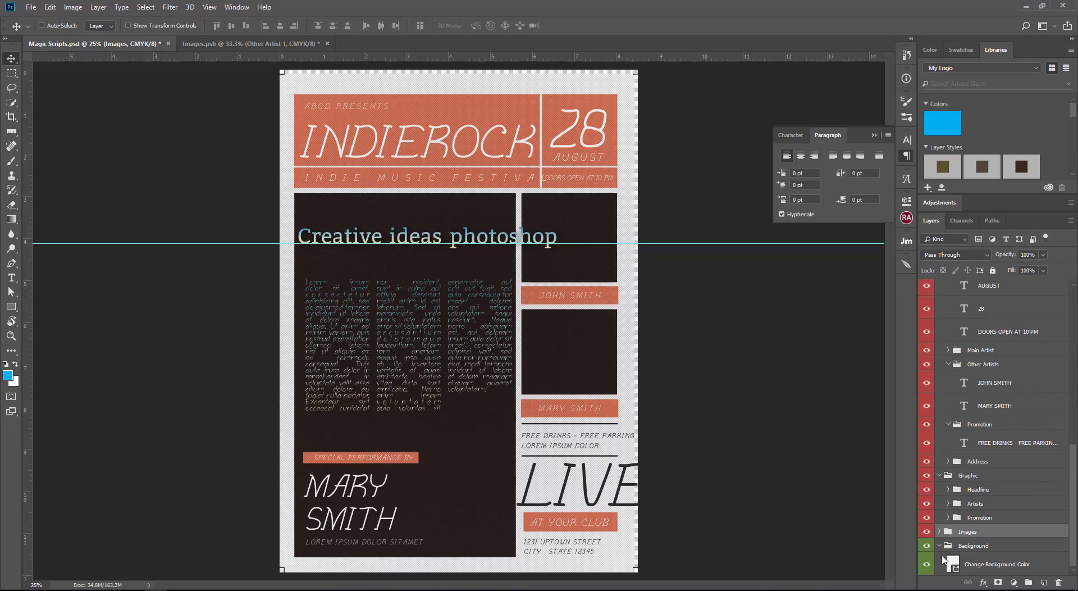
Step: Expand the Images groups to reveal Main Artist, Other Artist 1 and Other Artist 2
click(940, 531)
scroll(1005, 429, down, 1)
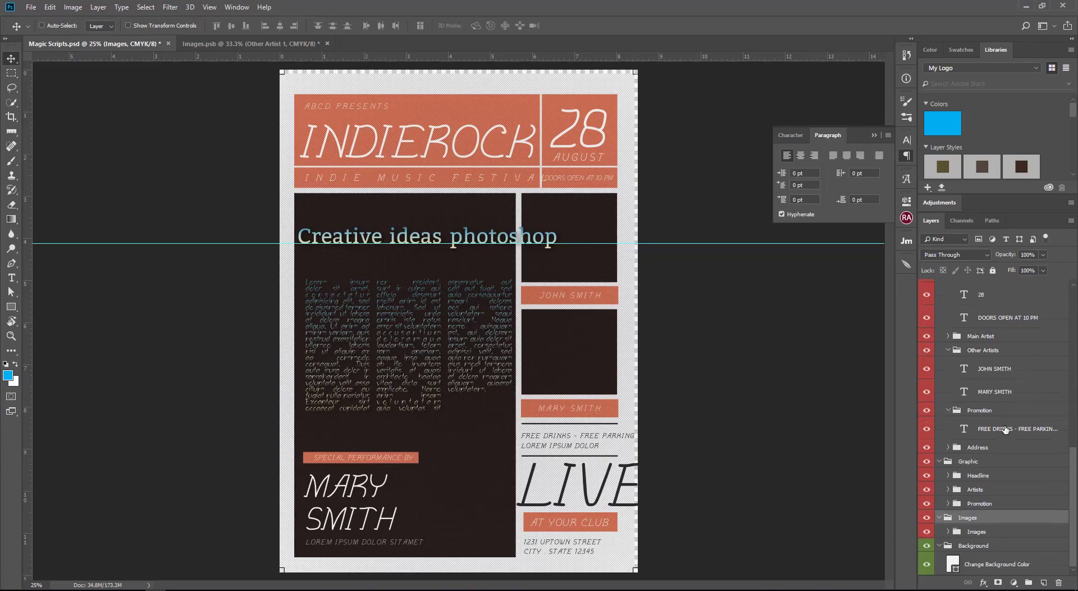
click(949, 532)
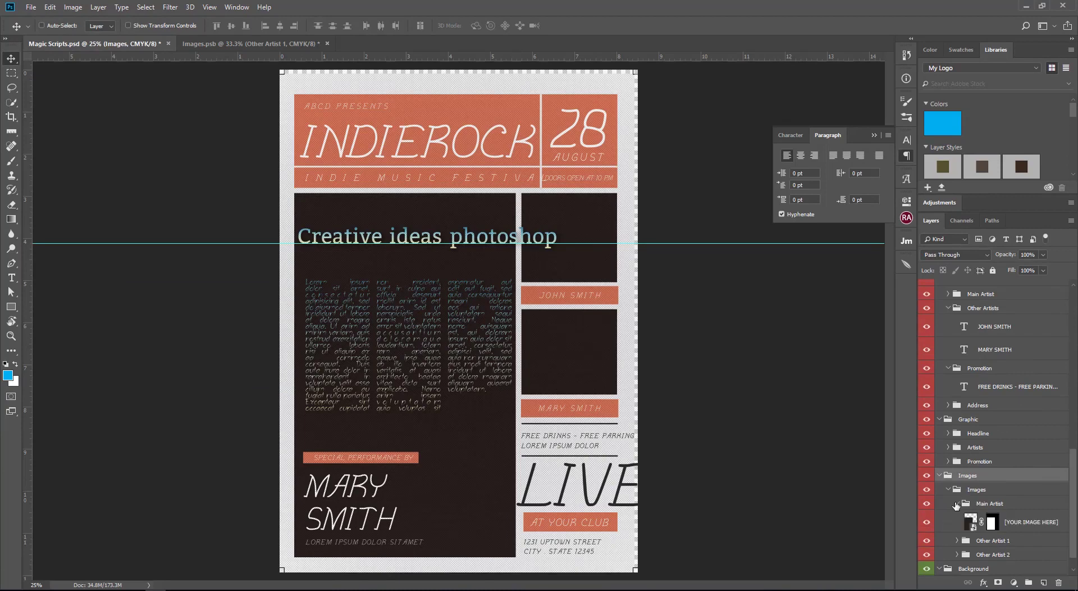
click(958, 518)
click(959, 553)
scroll(924, 440, down, 1)
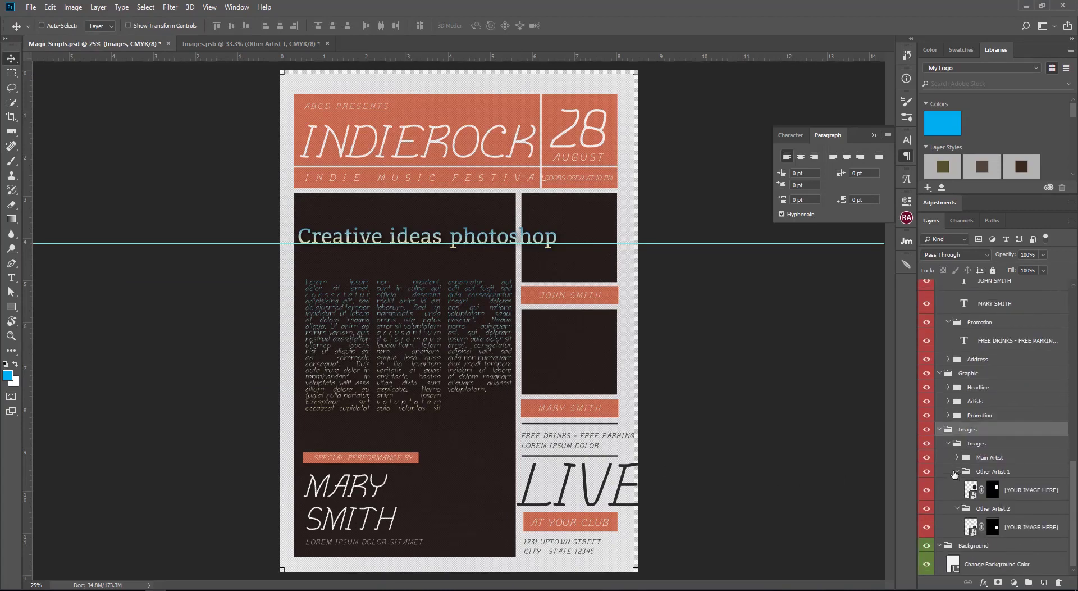